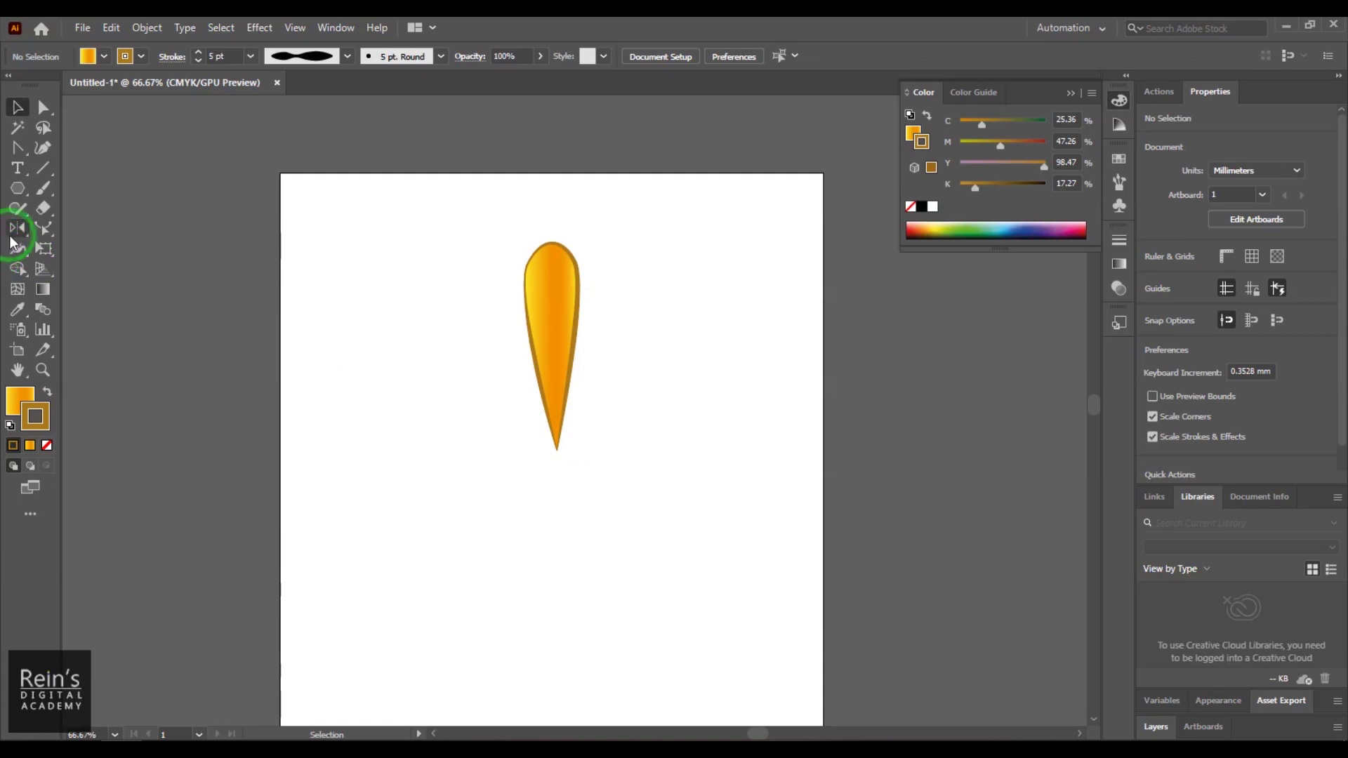
Try to rotate the orange petal about 56° counterclockwise using its bounding box.
drag(17, 228, 104, 227)
click(21, 107)
click(550, 290)
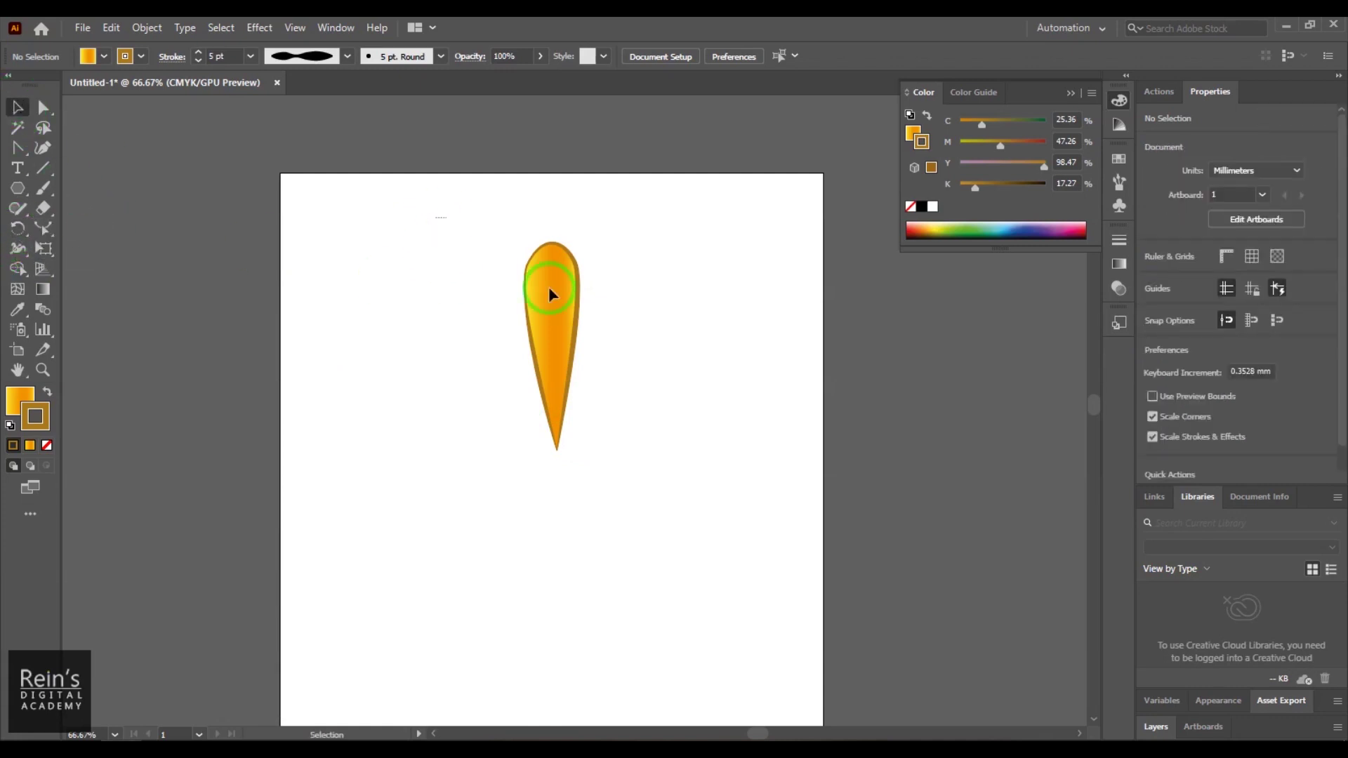
drag(584, 232, 455, 230)
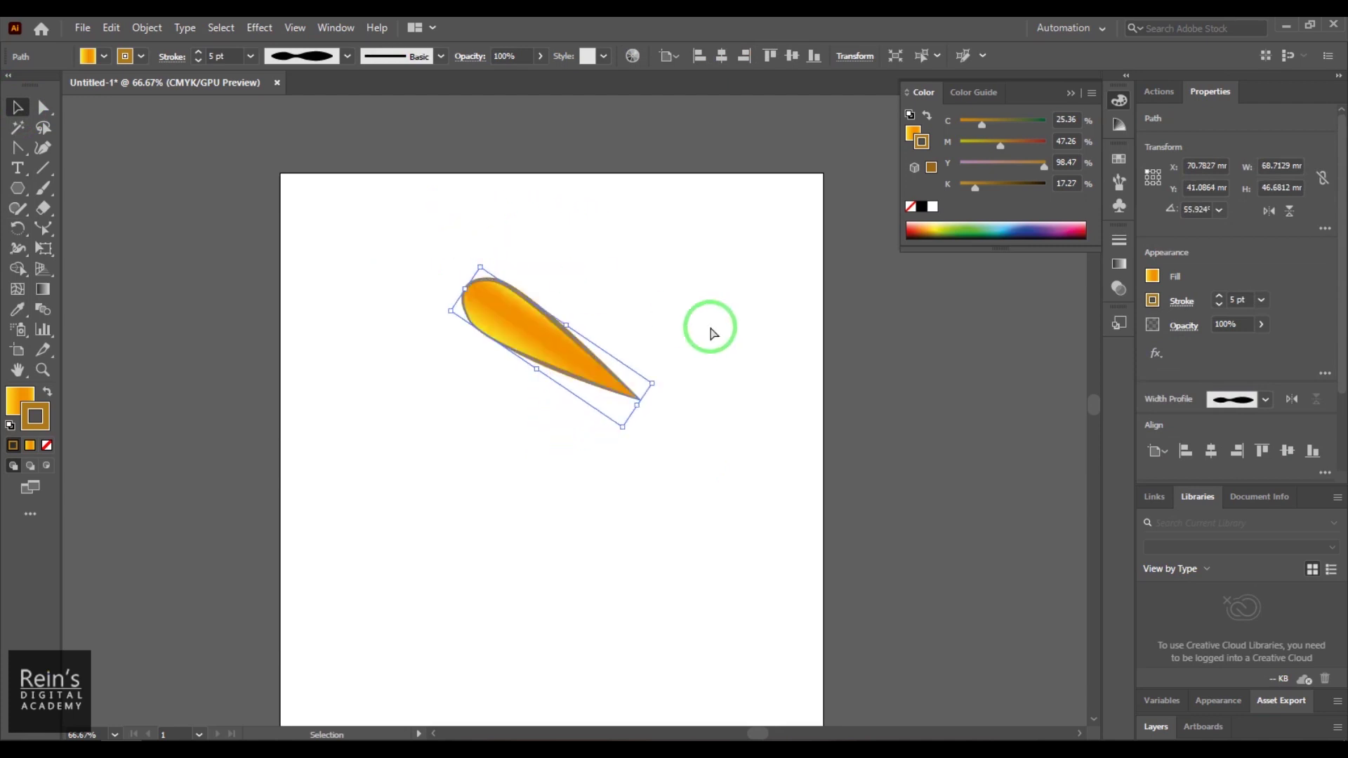
key(ctrl+z)
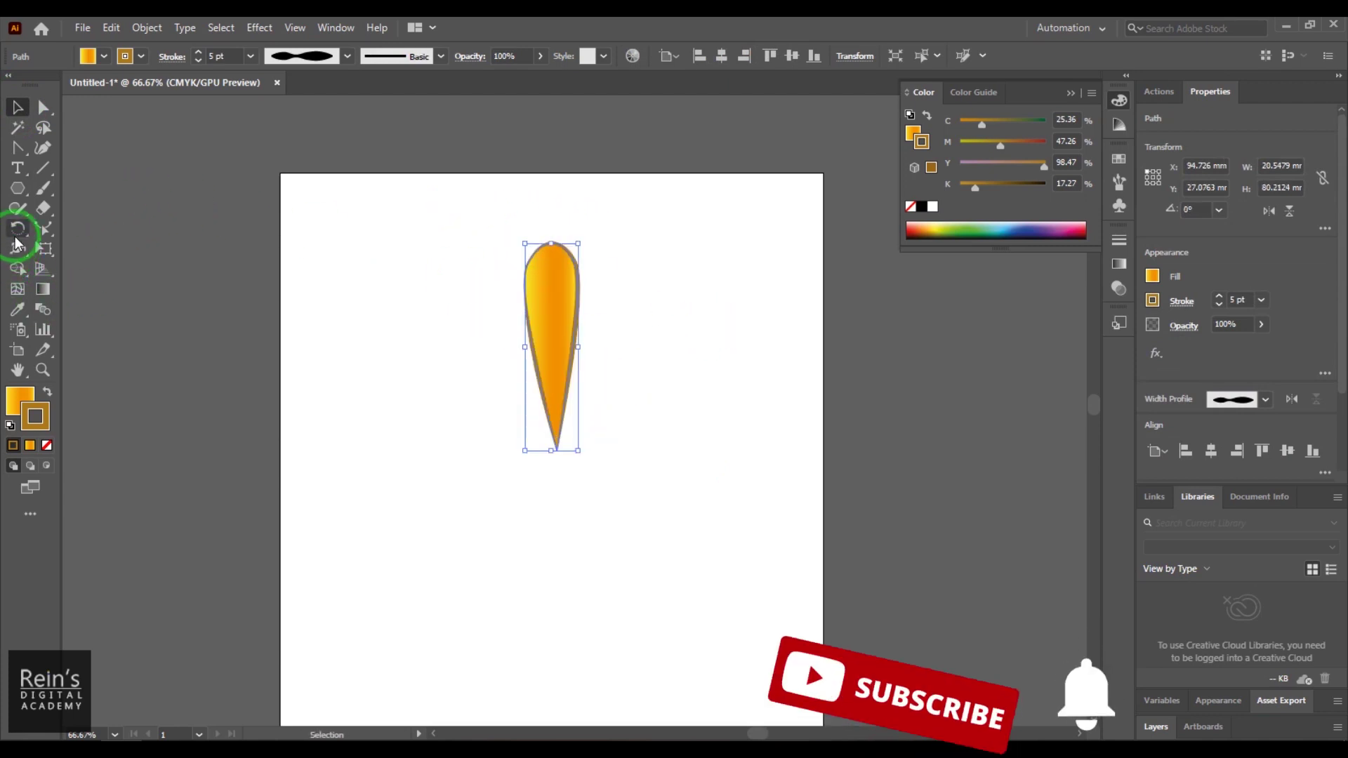
Try to rotate the petal about 53° counterclockwise around its own center with the Rotate tool.
click(16, 237)
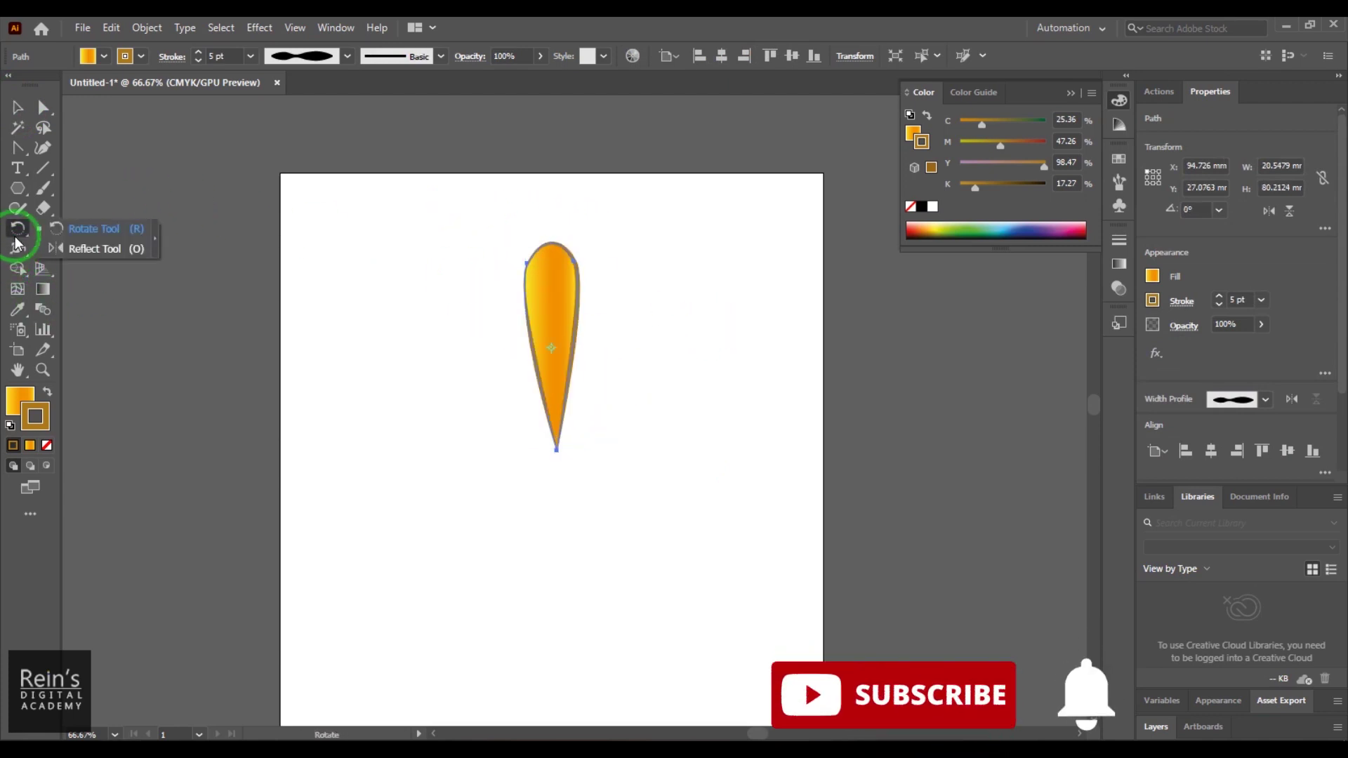
click(108, 232)
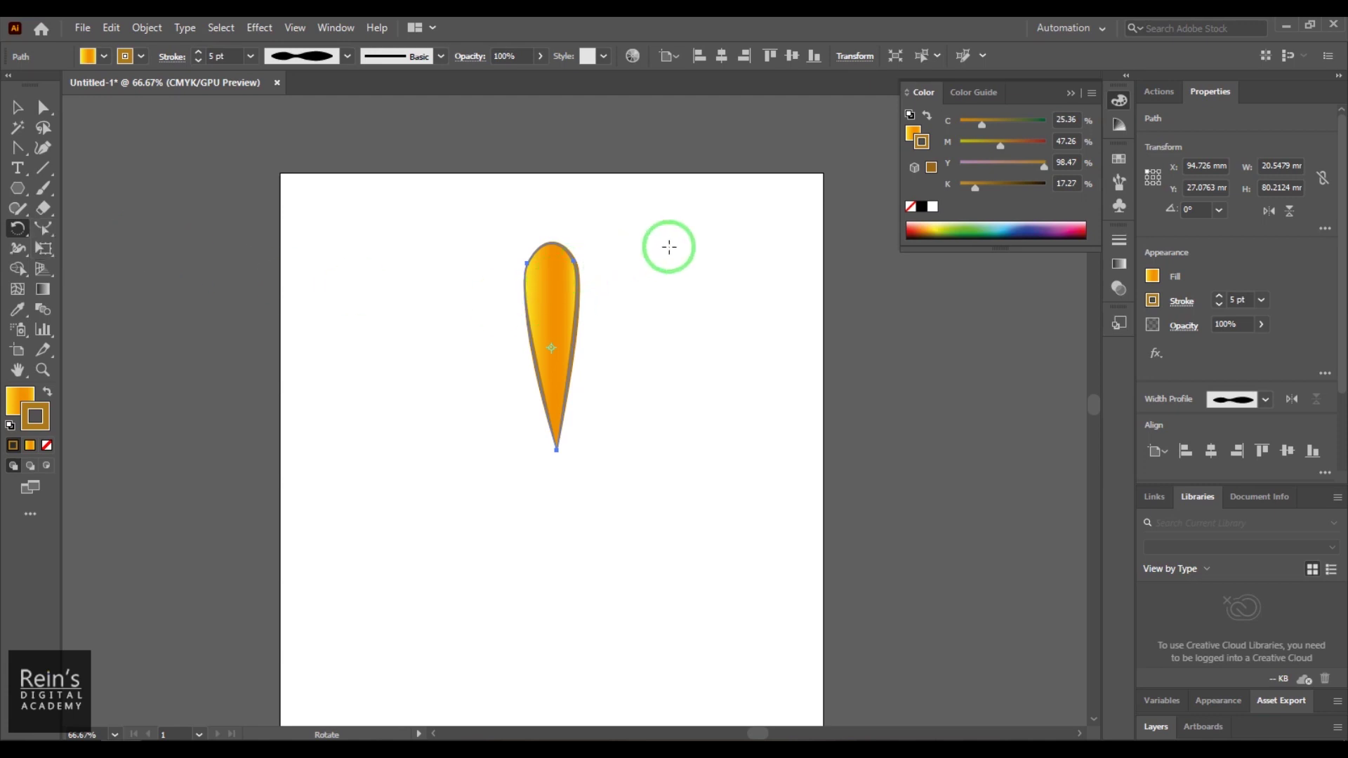
drag(668, 237, 564, 224)
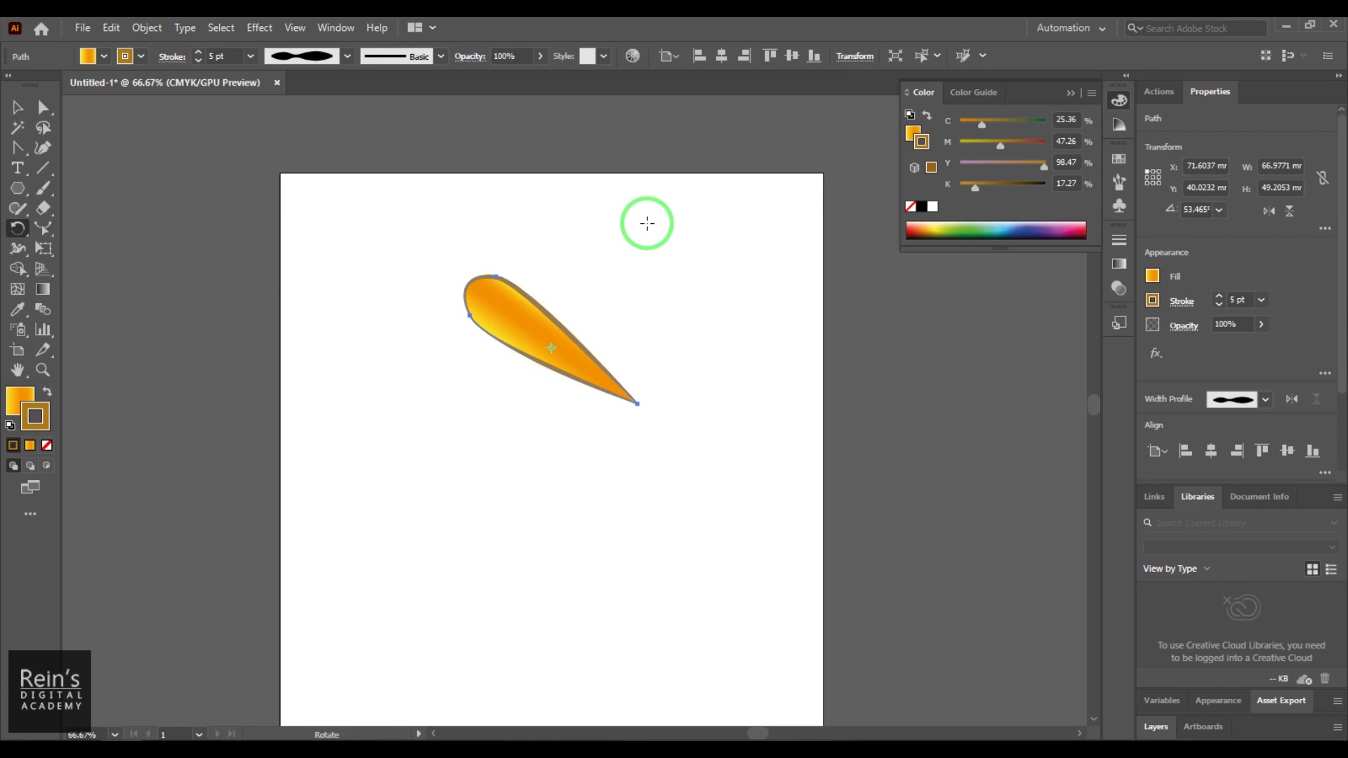
key(ctrl+z)
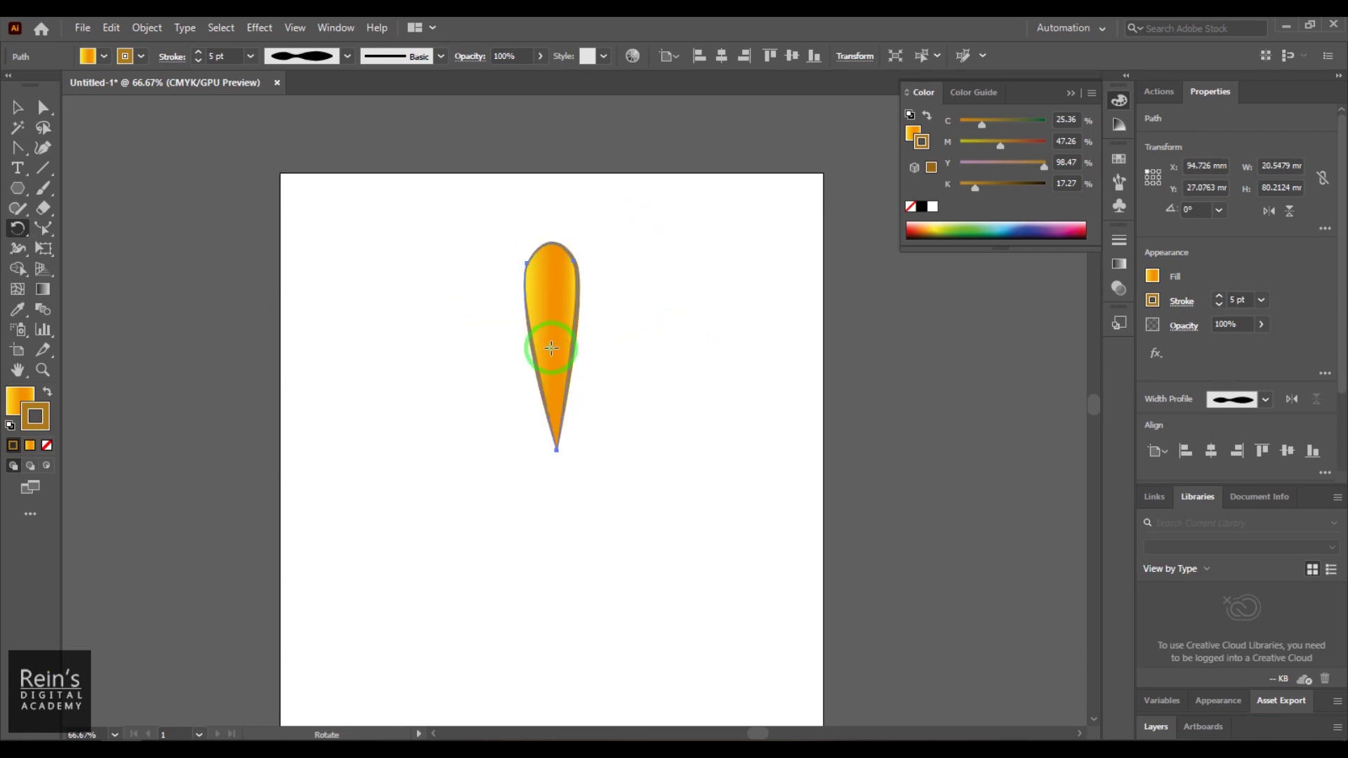
Try moving the rotation pivot below the petal and rotating the petal around it, first by about 49°.
mouse_move(551, 348)
mouse_down()
mouse_move(549, 416)
mouse_move(575, 502)
mouse_up()
drag(691, 417, 467, 288)
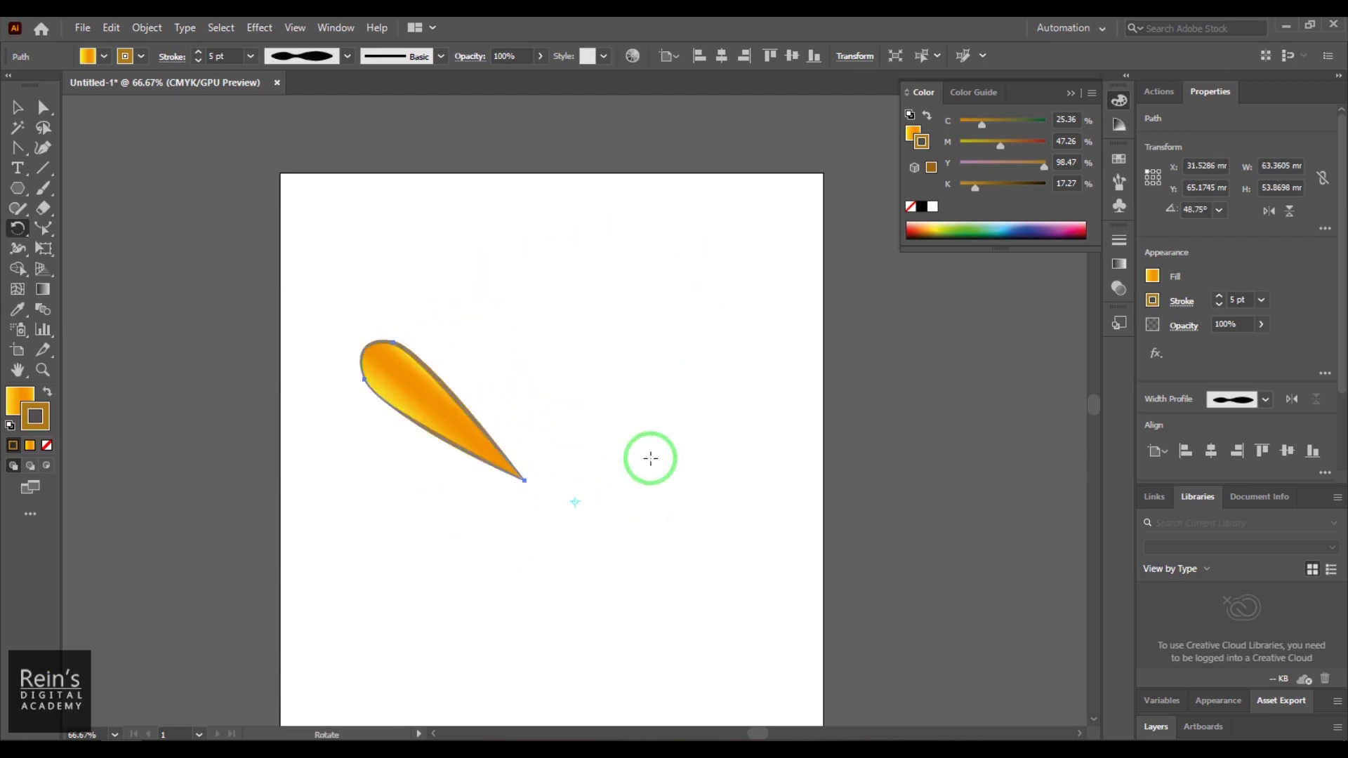
key(ctrl+z)
drag(577, 511, 563, 473)
key(ctrl+z)
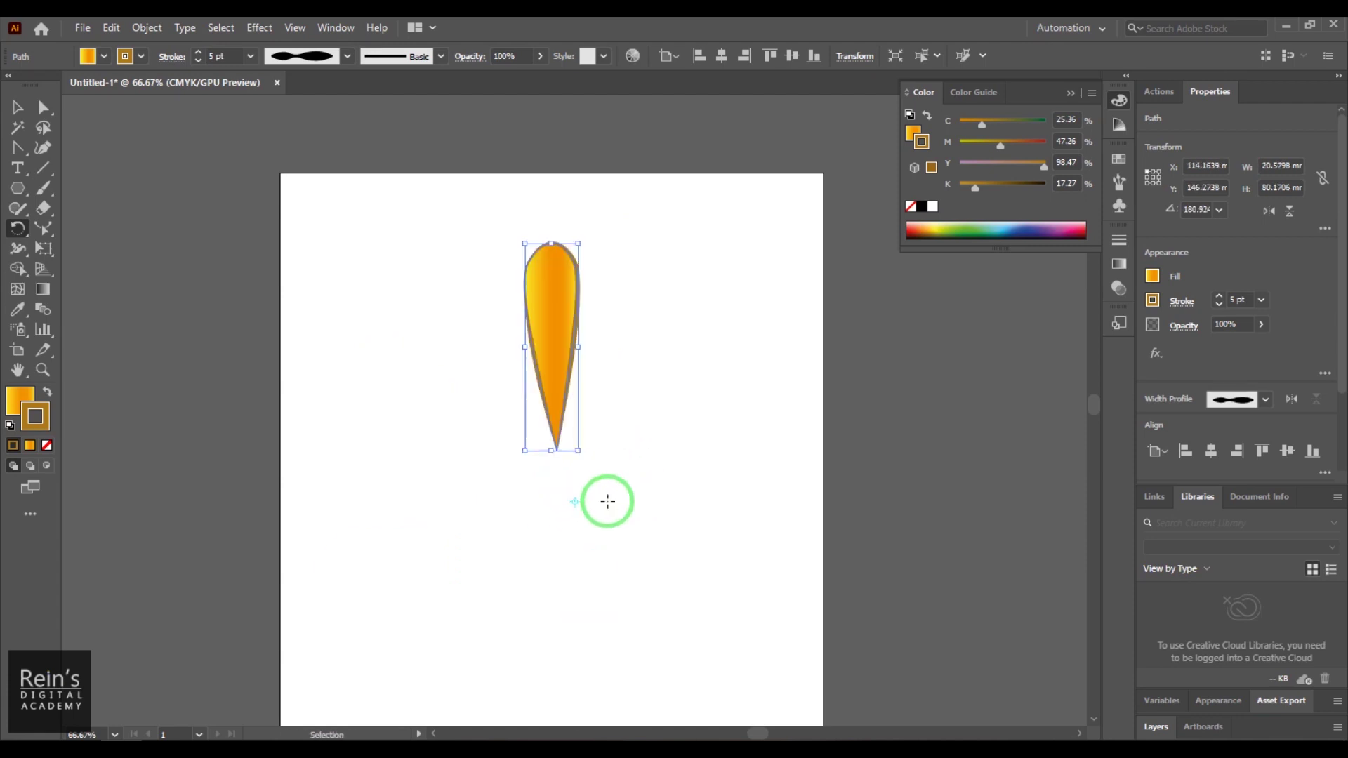
Place the rotation pivot exactly on the anchor point at the petal's pointed lower tip.
drag(573, 502, 556, 450)
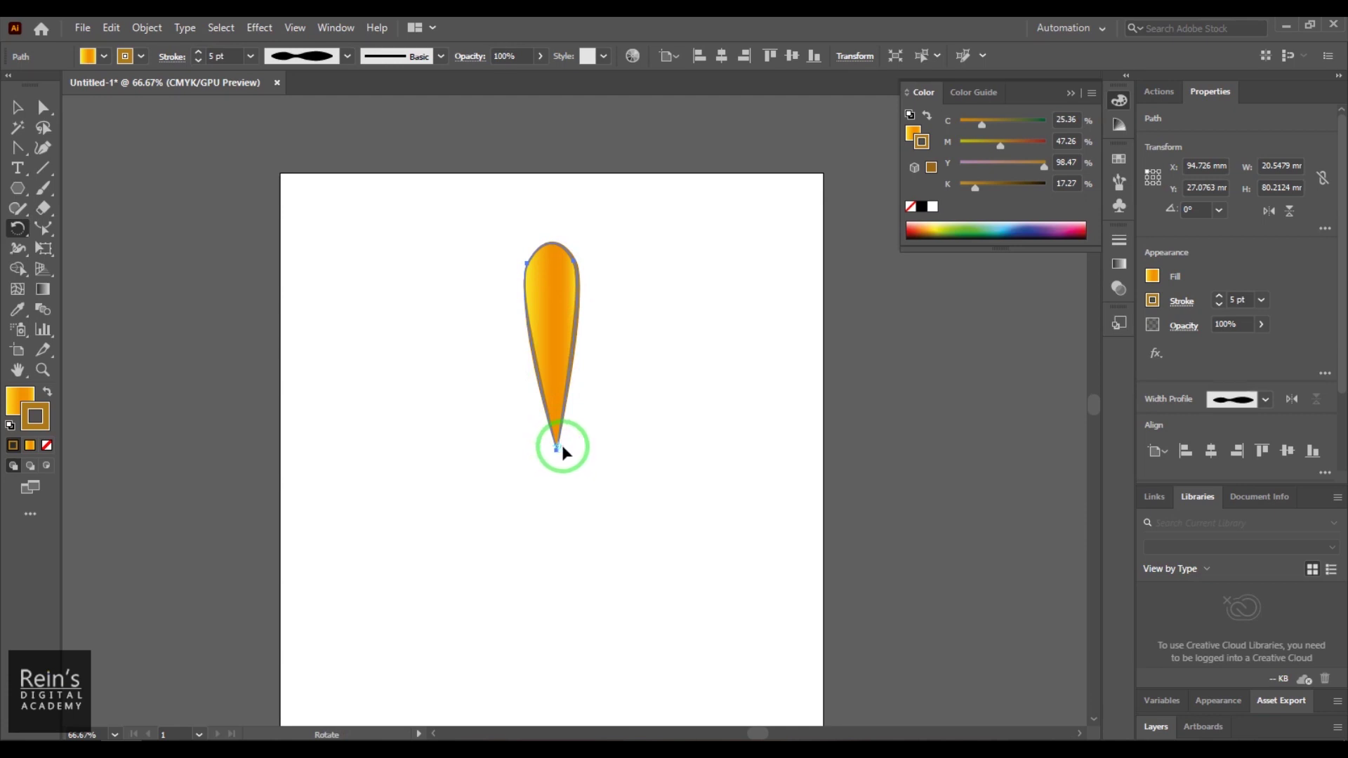
key(ctrl+plus)
key(ctrl+plus)
key(ctrl+plus)
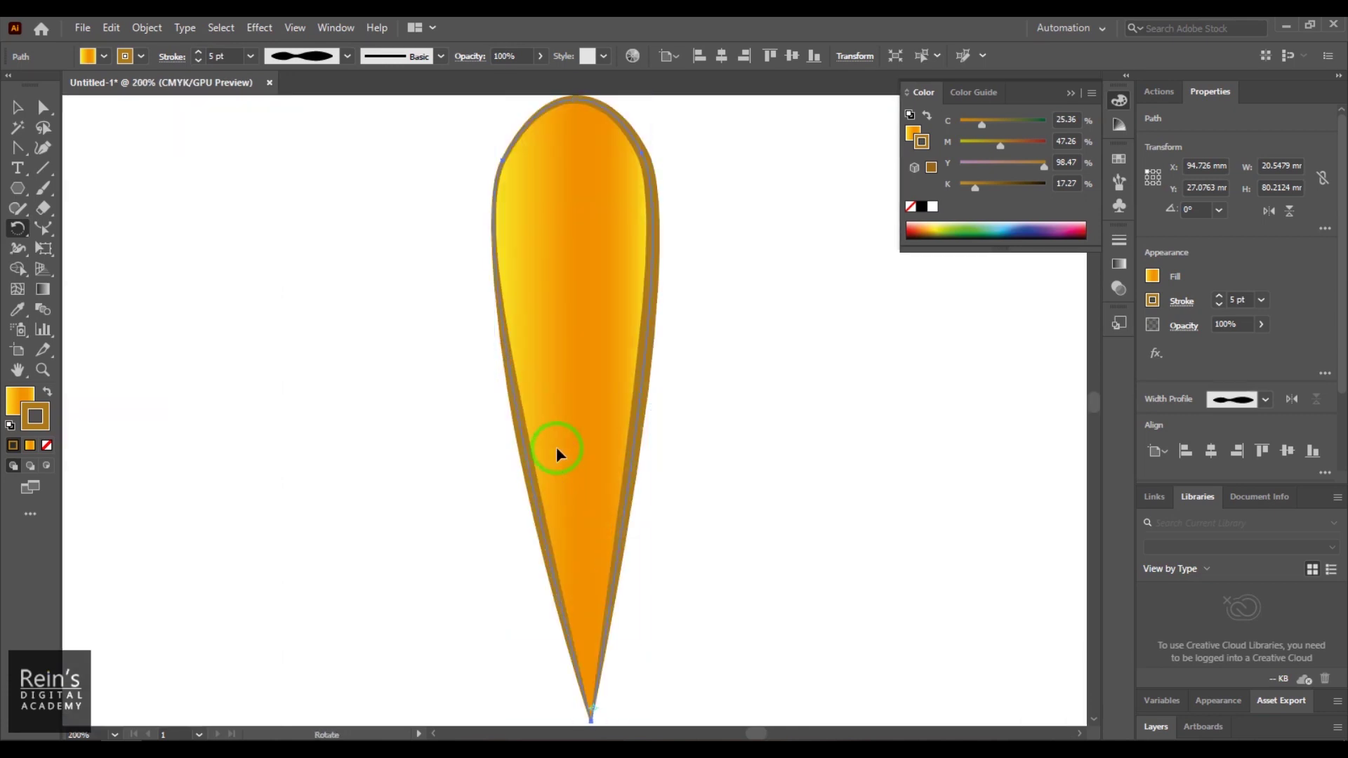
drag(598, 575, 598, 372)
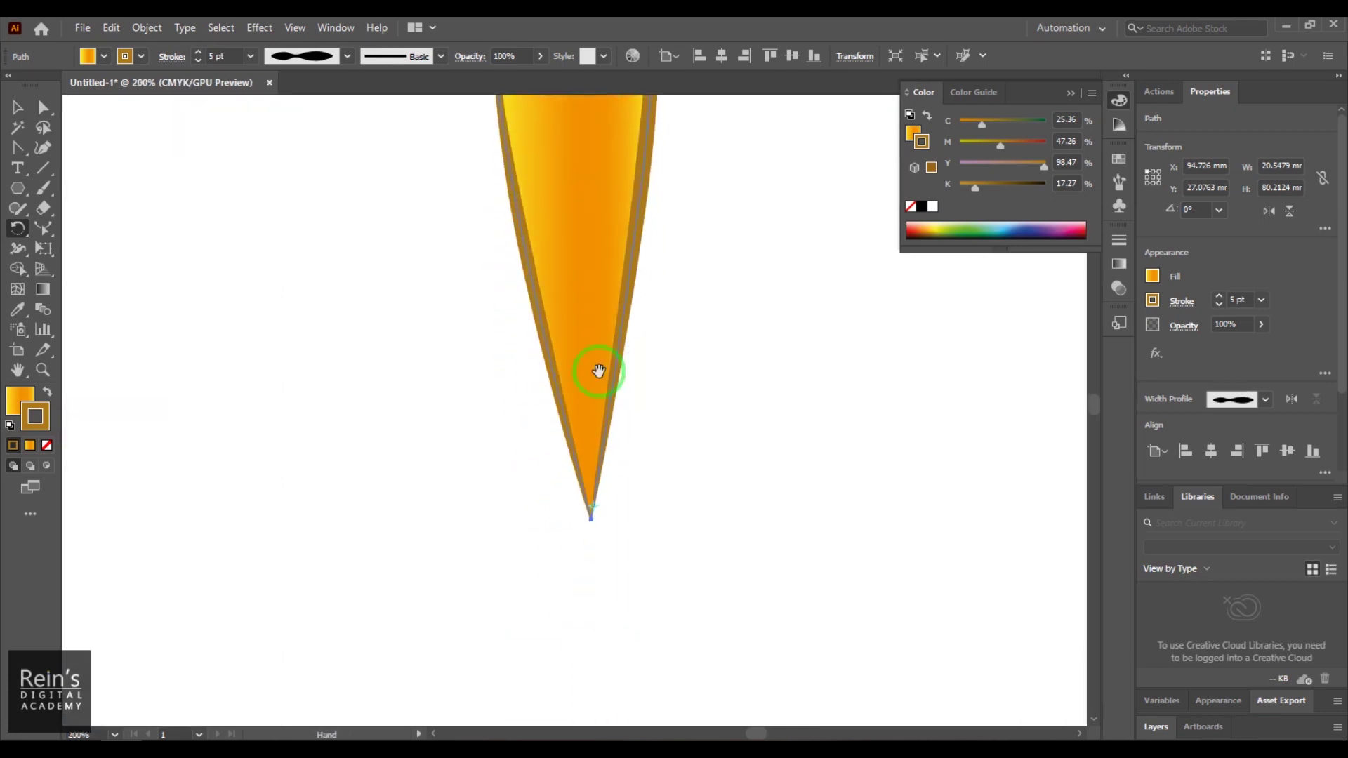
click(592, 520)
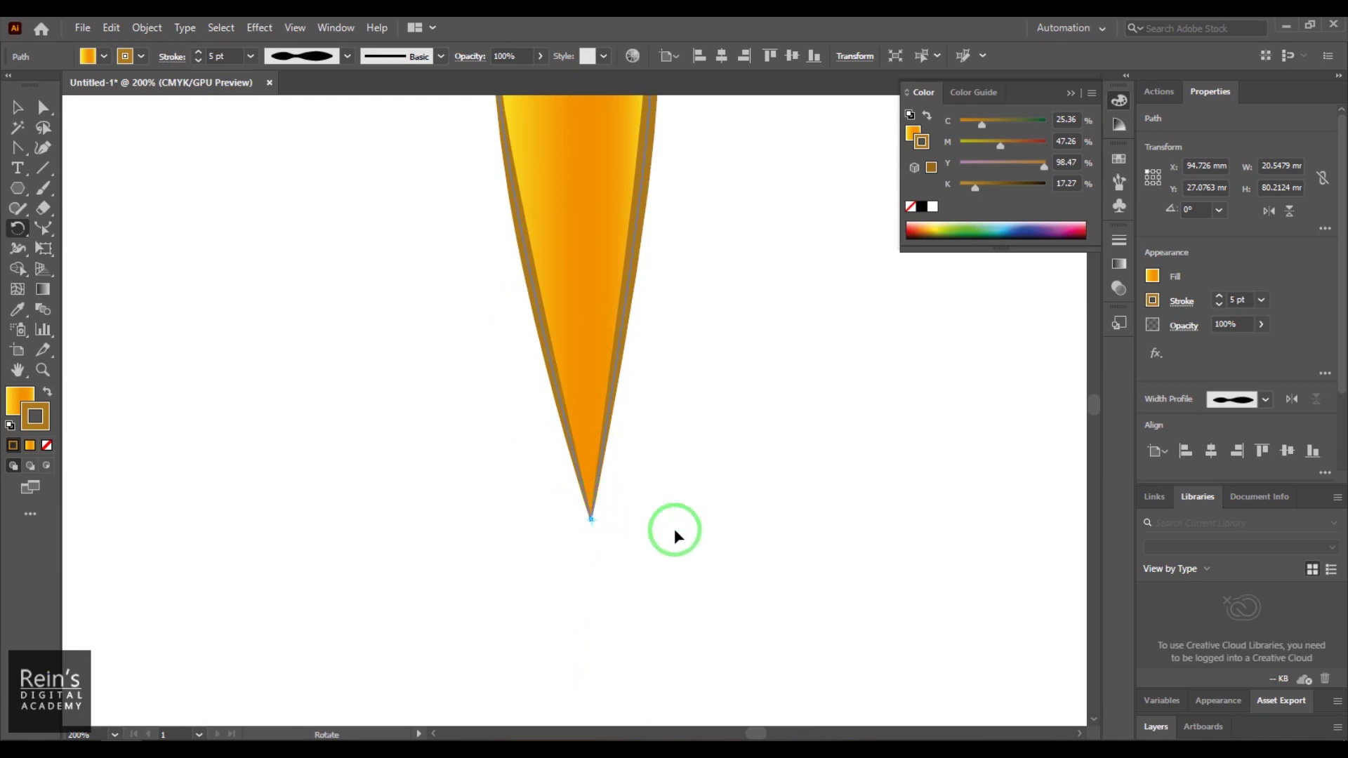
Try to rotate the petal itself about 18° counterclockwise around its lower tip.
key(ctrl+minus)
key(ctrl+minus)
key(ctrl+minus)
key(ctrl+minus)
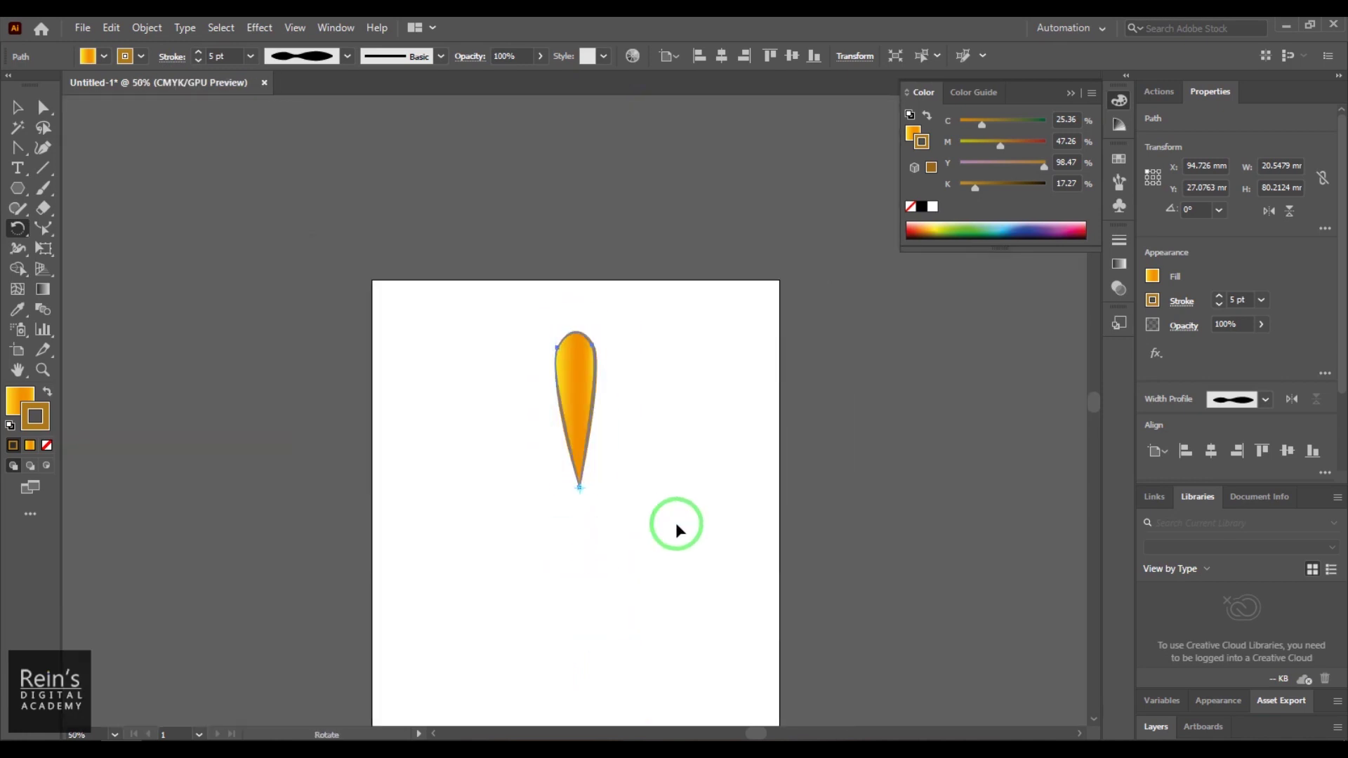
drag(609, 320, 566, 316)
click(683, 401)
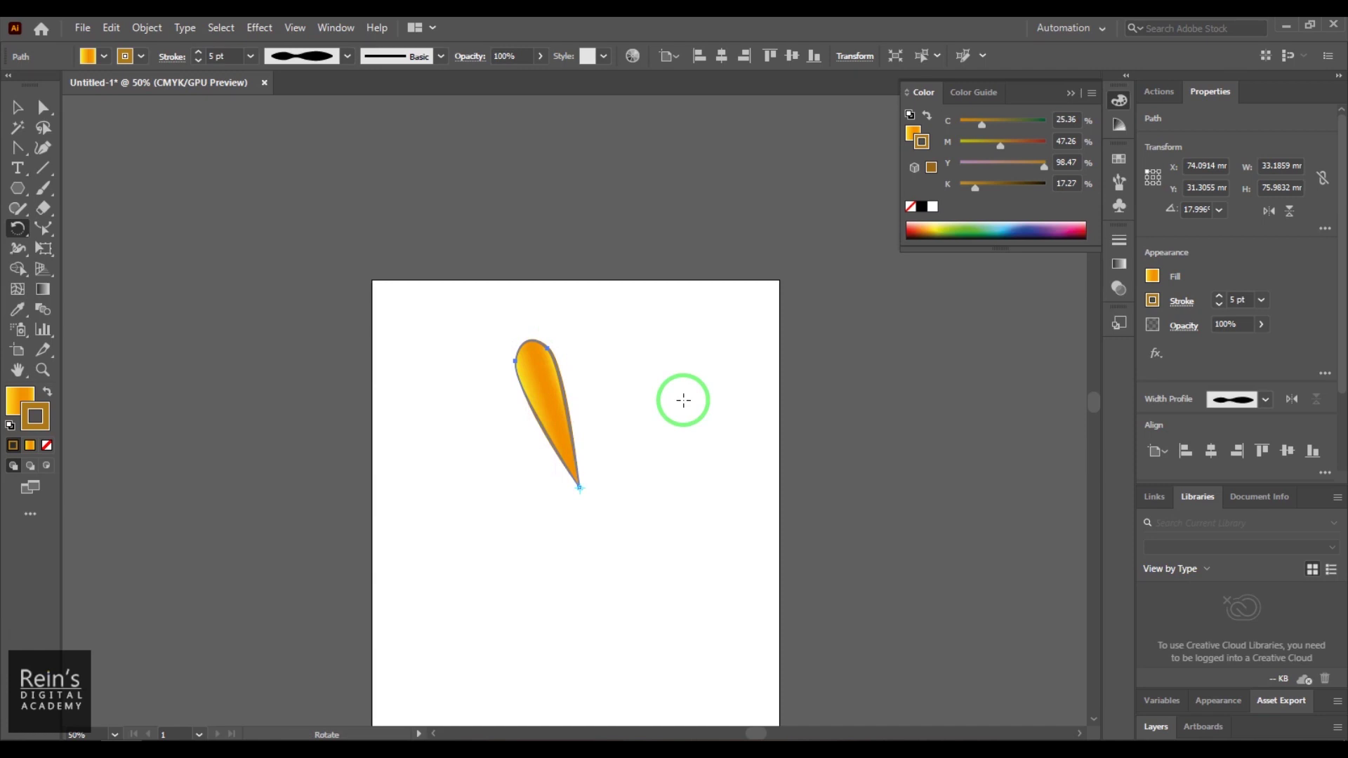
key(ctrl+z)
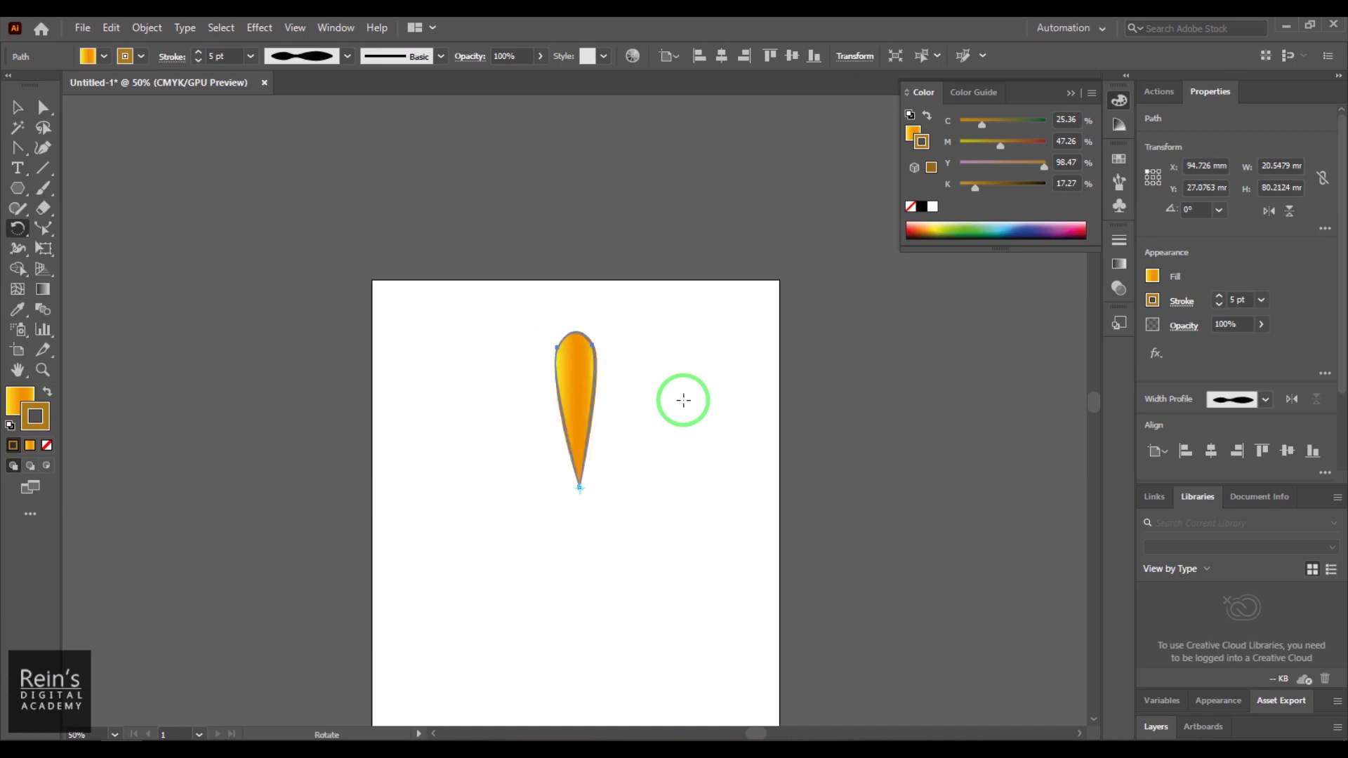
Create rotated copies of the petal around its lower tip, each about 16° further counterclockwise, until they form a full flower, and deselect.
drag(705, 333, 647, 330)
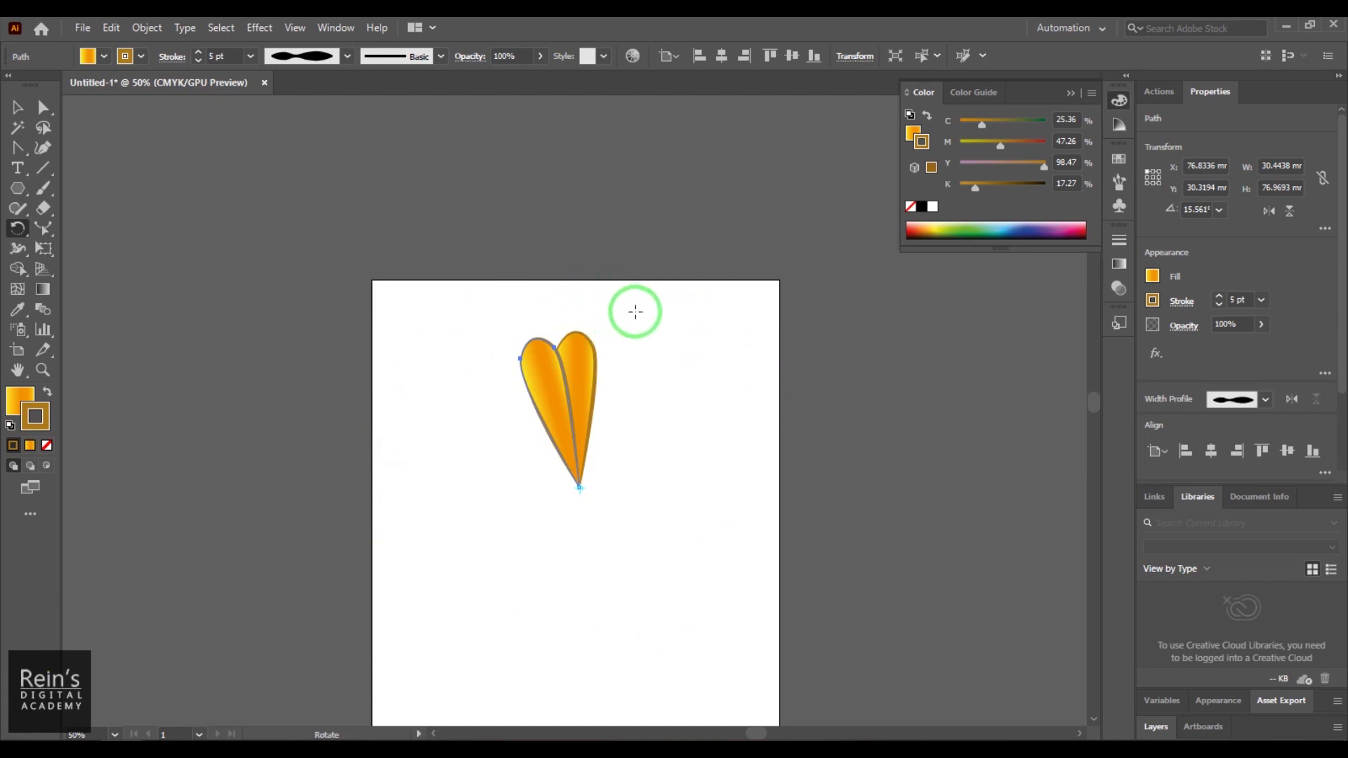
drag(649, 313, 596, 325)
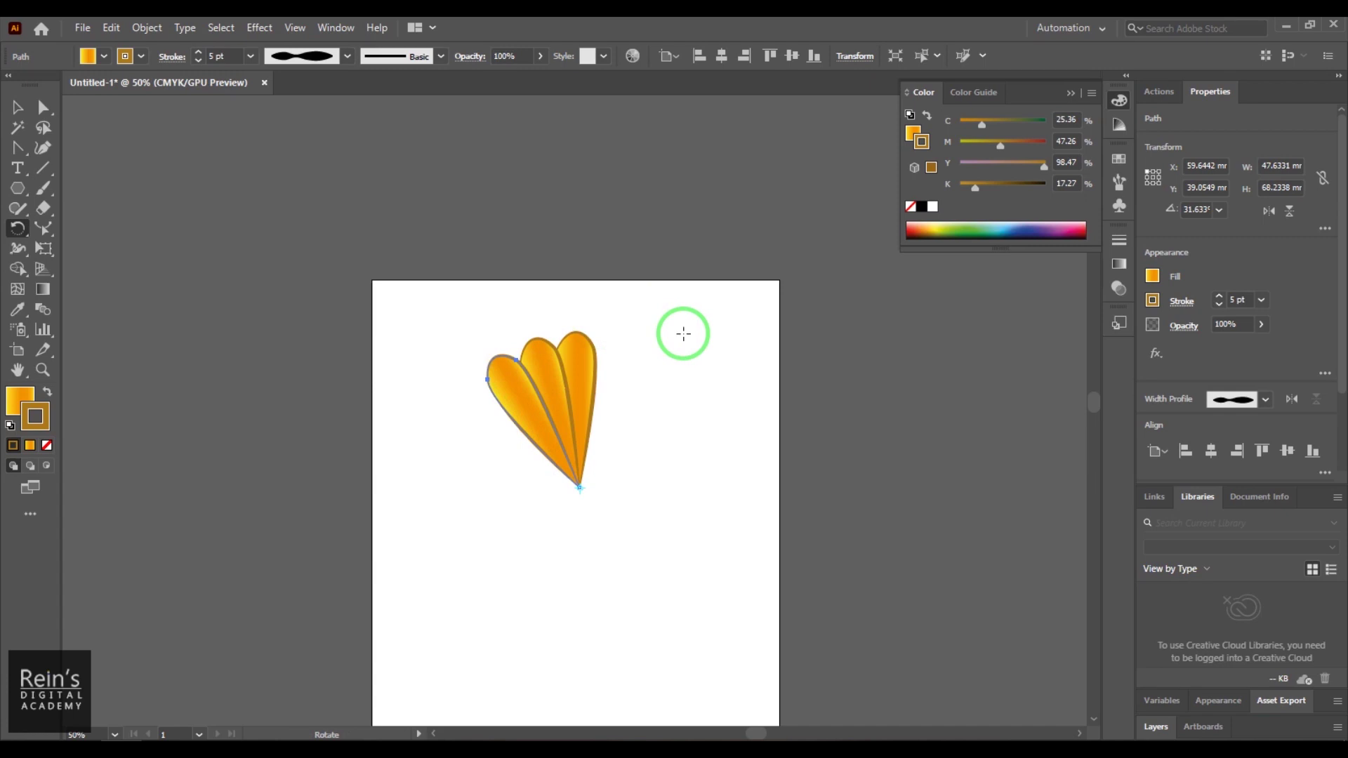
drag(677, 323, 602, 350)
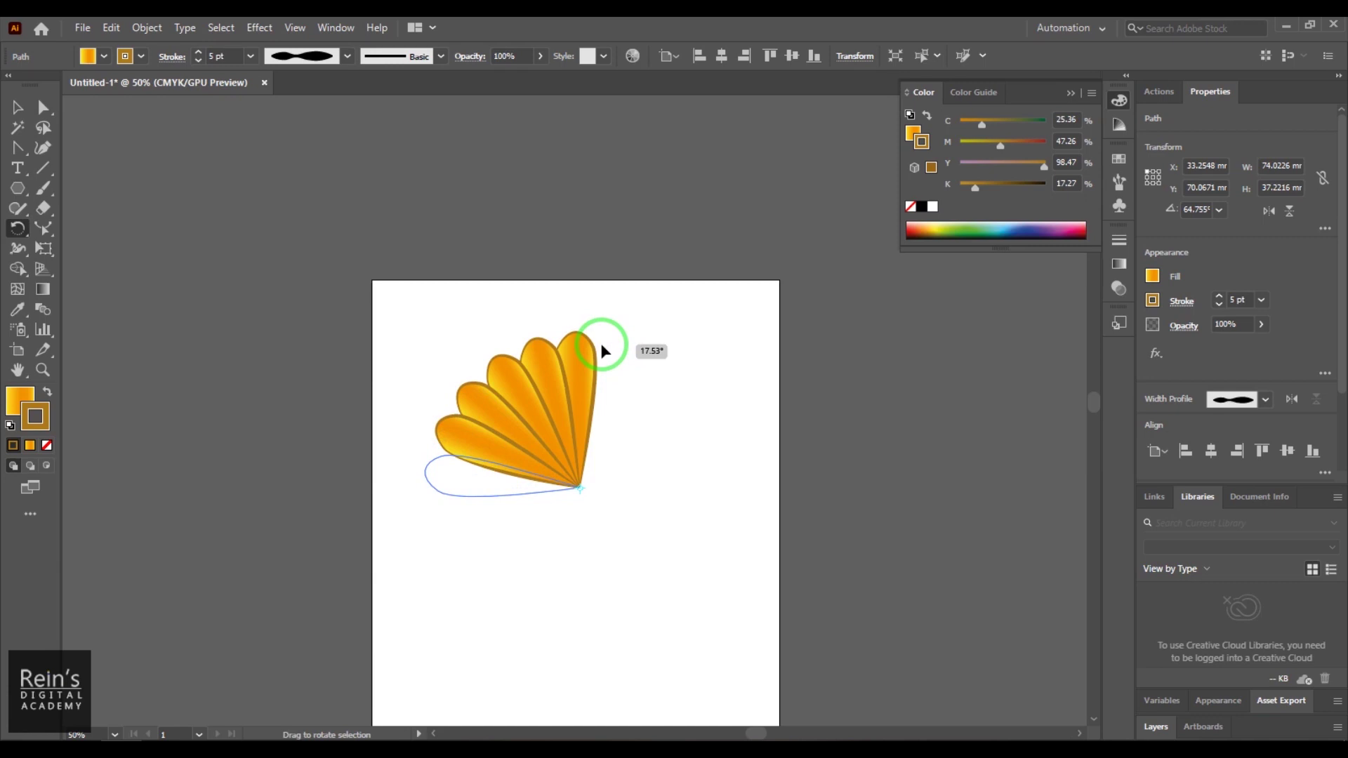
drag(602, 350, 602, 350)
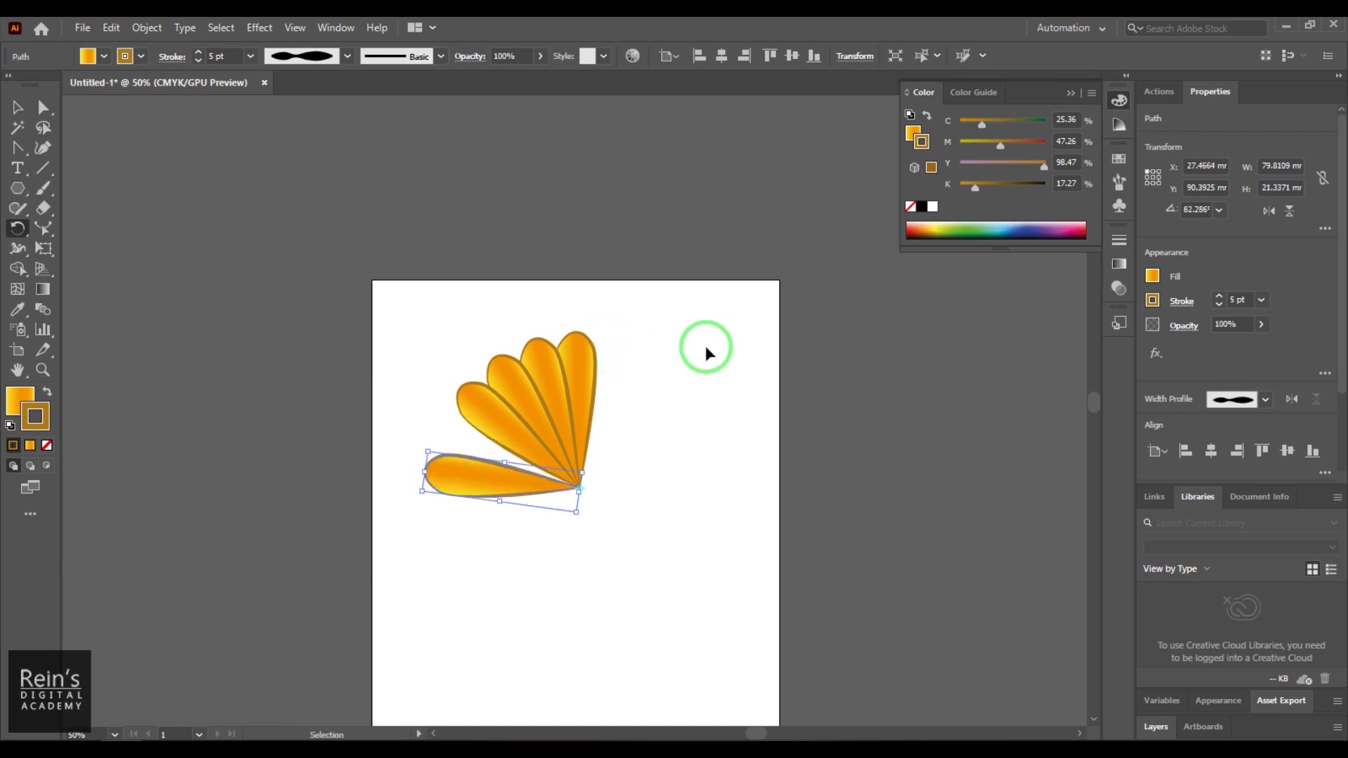
drag(688, 325, 634, 350)
drag(698, 361, 664, 368)
drag(749, 391, 669, 311)
click(17, 106)
click(728, 322)
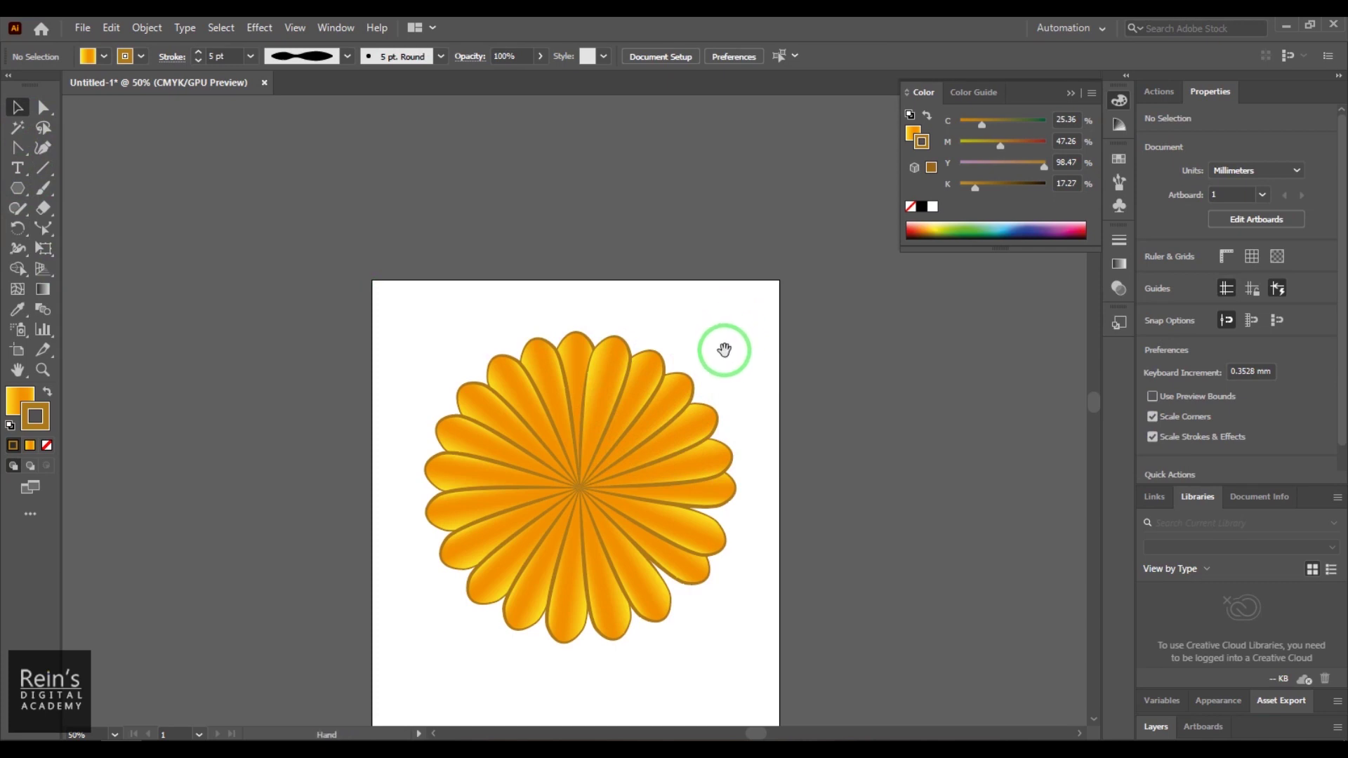
Delete the petals forming the flower's right half, keeping the top and bottom petals with the left half.
drag(722, 349, 696, 246)
drag(730, 534, 570, 182)
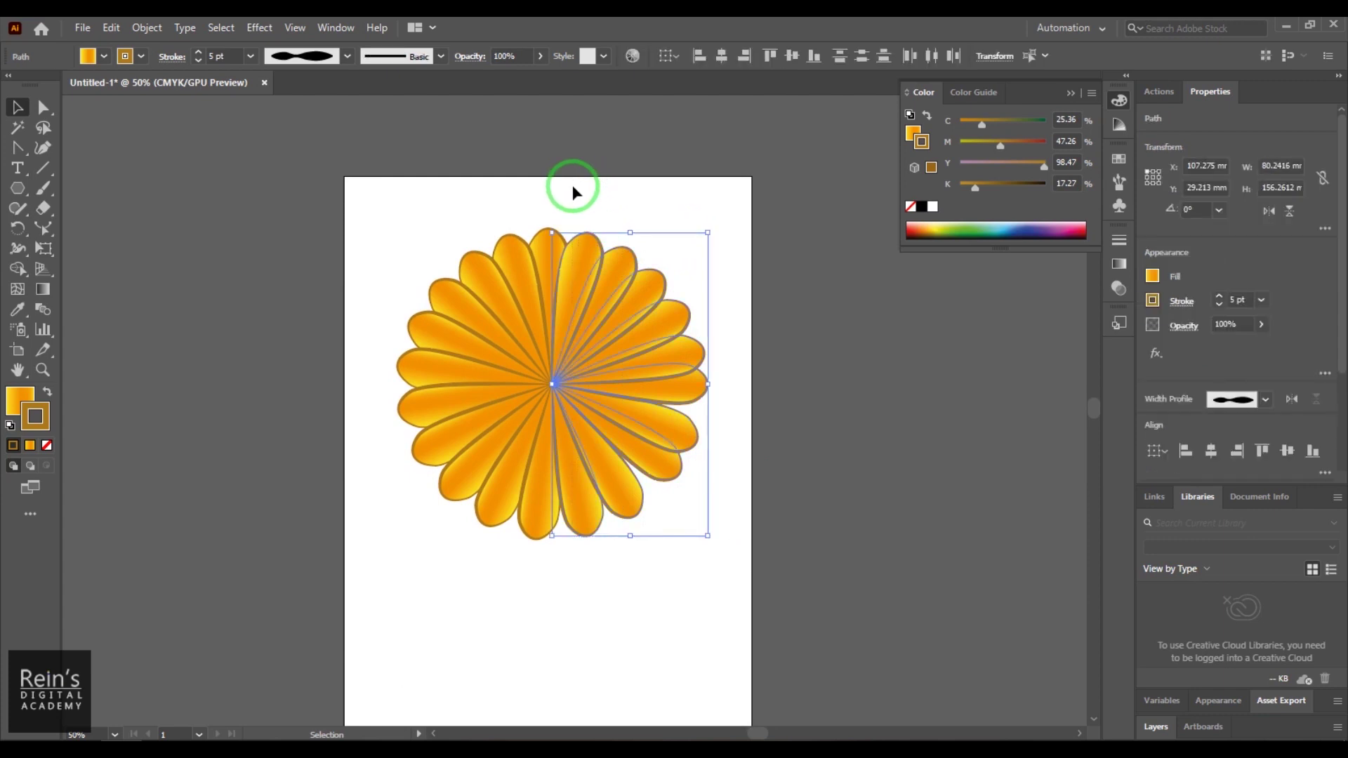
key(Delete)
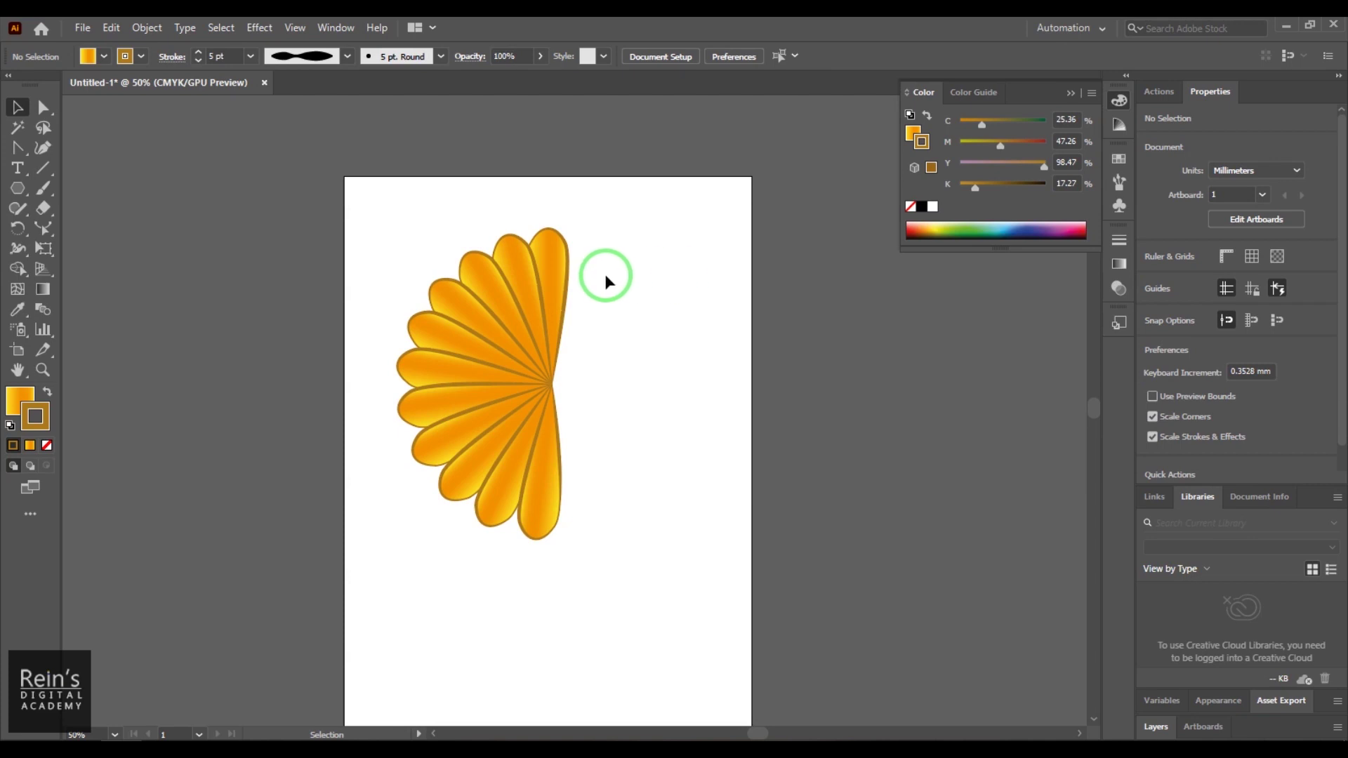
Select all petals of the remaining left half-flower and activate the Reflect tool for them.
drag(18, 236, 117, 258)
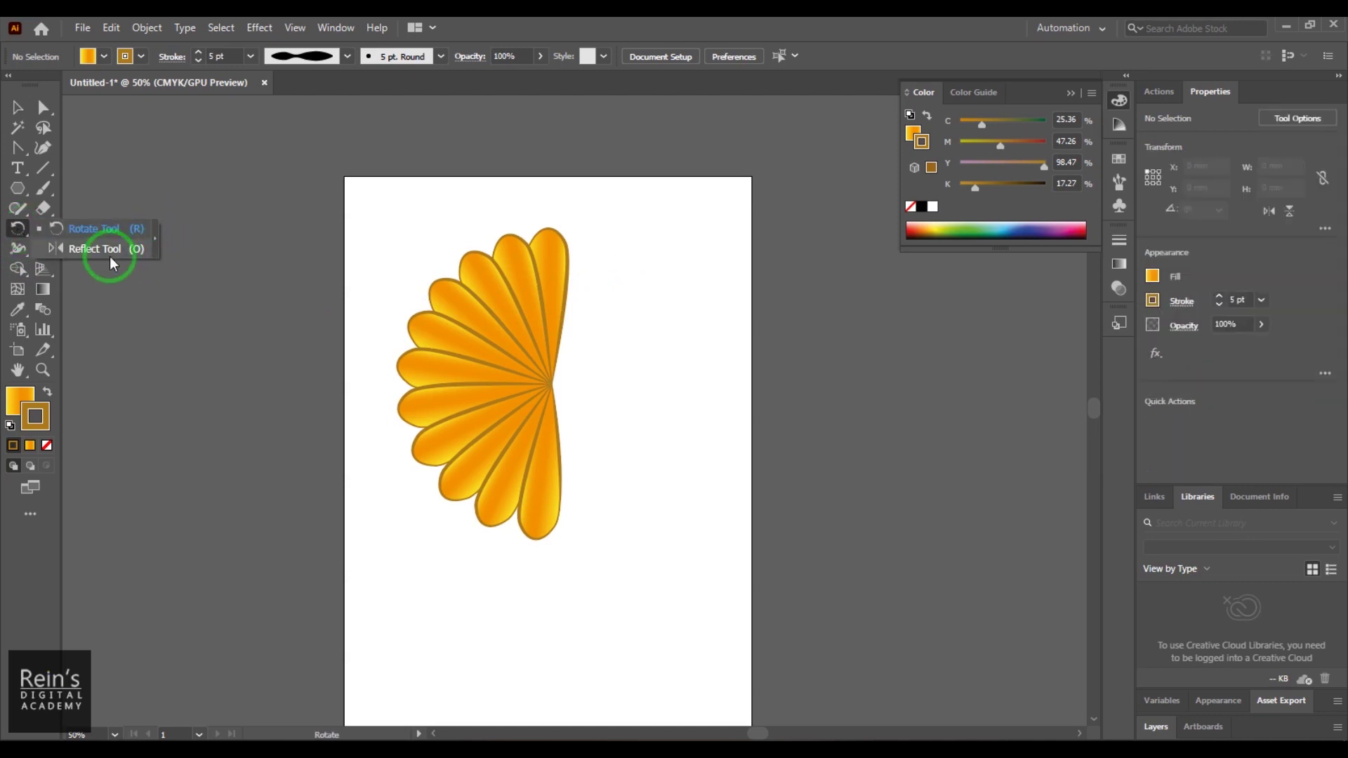
drag(115, 250, 116, 250)
click(21, 108)
drag(372, 211, 617, 621)
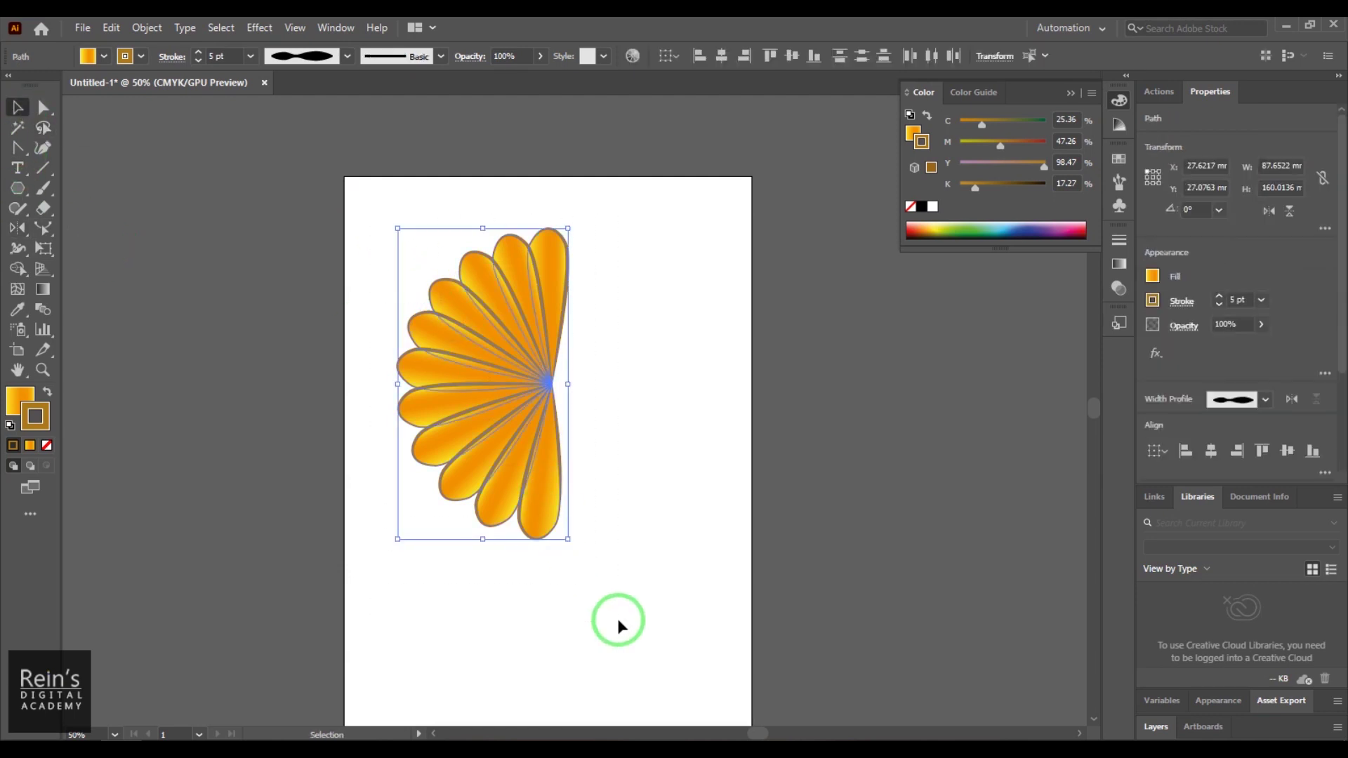
click(16, 229)
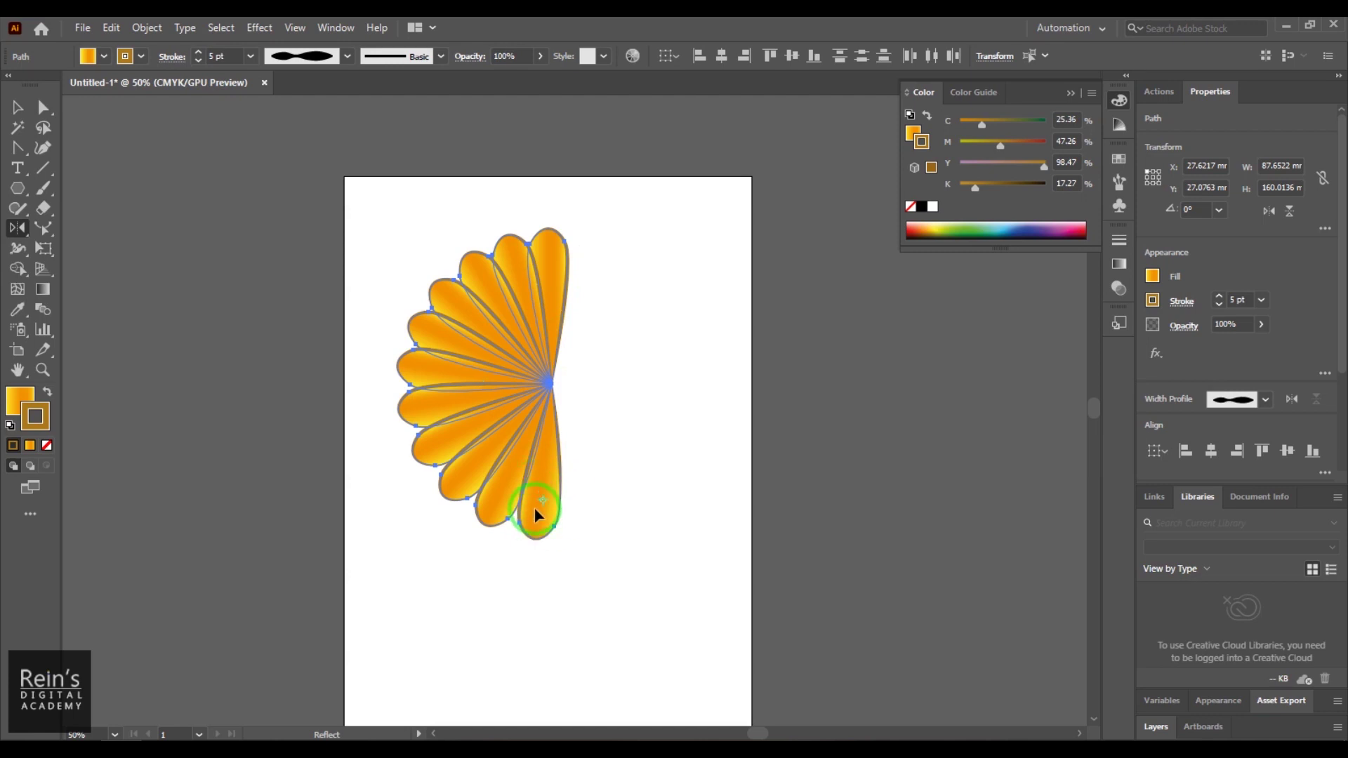
Try reflecting the half-flower without copying, across a slanted axis and across near-vertical axes through the top and bottom petals.
click(676, 313)
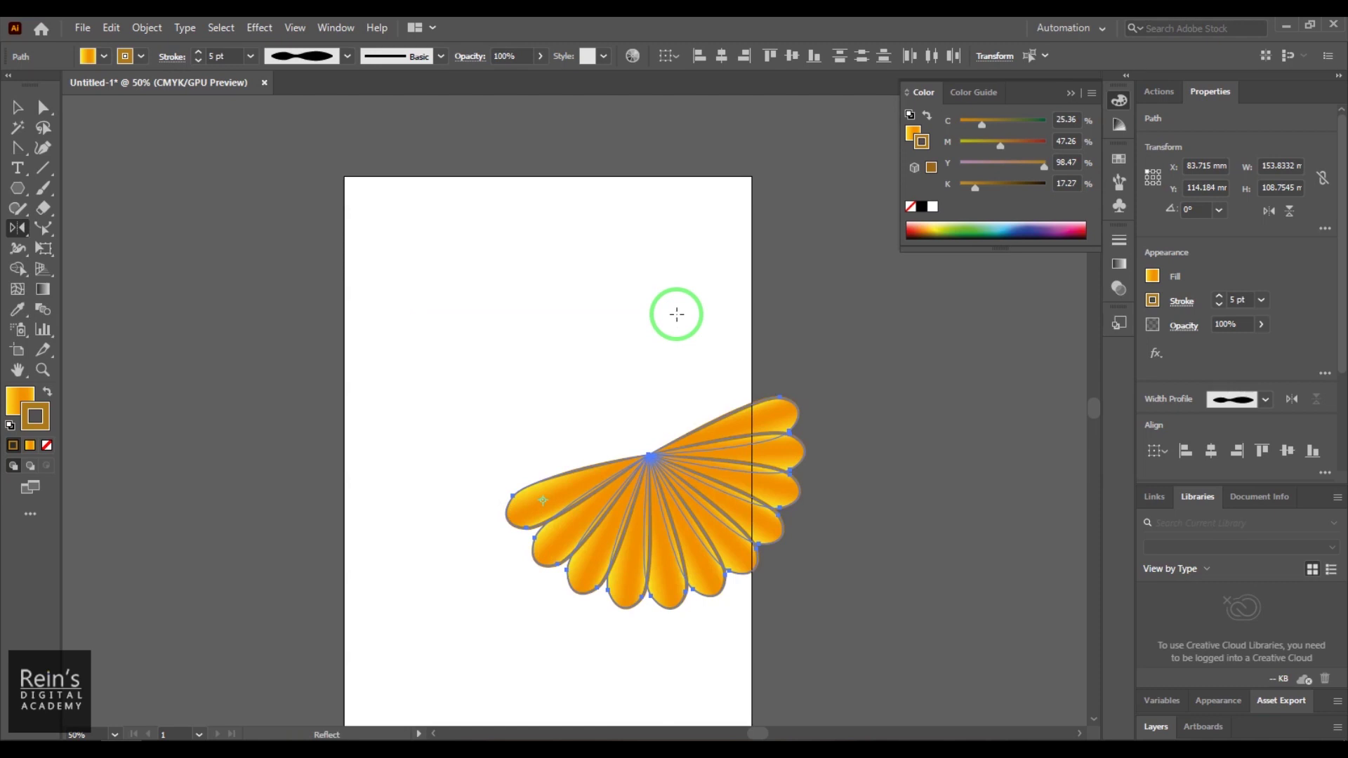
click(676, 313)
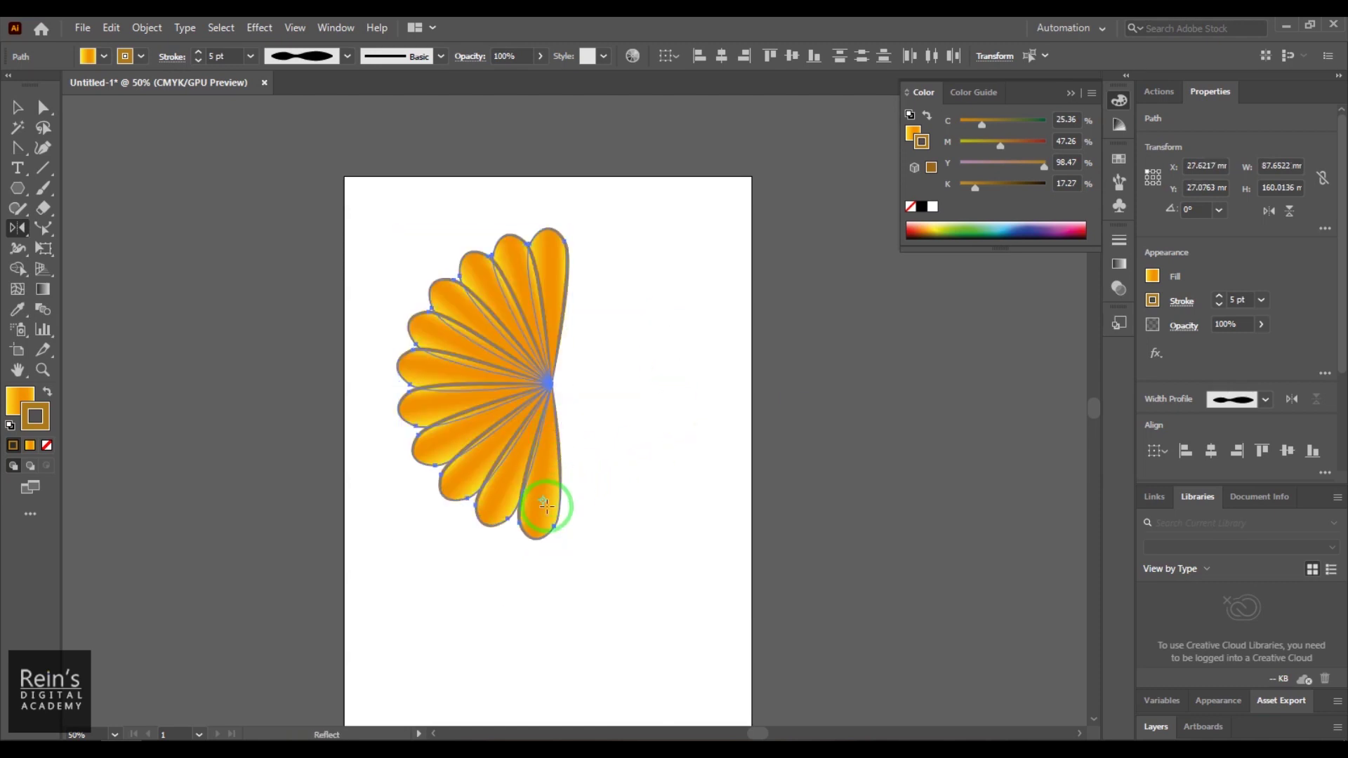
click(549, 266)
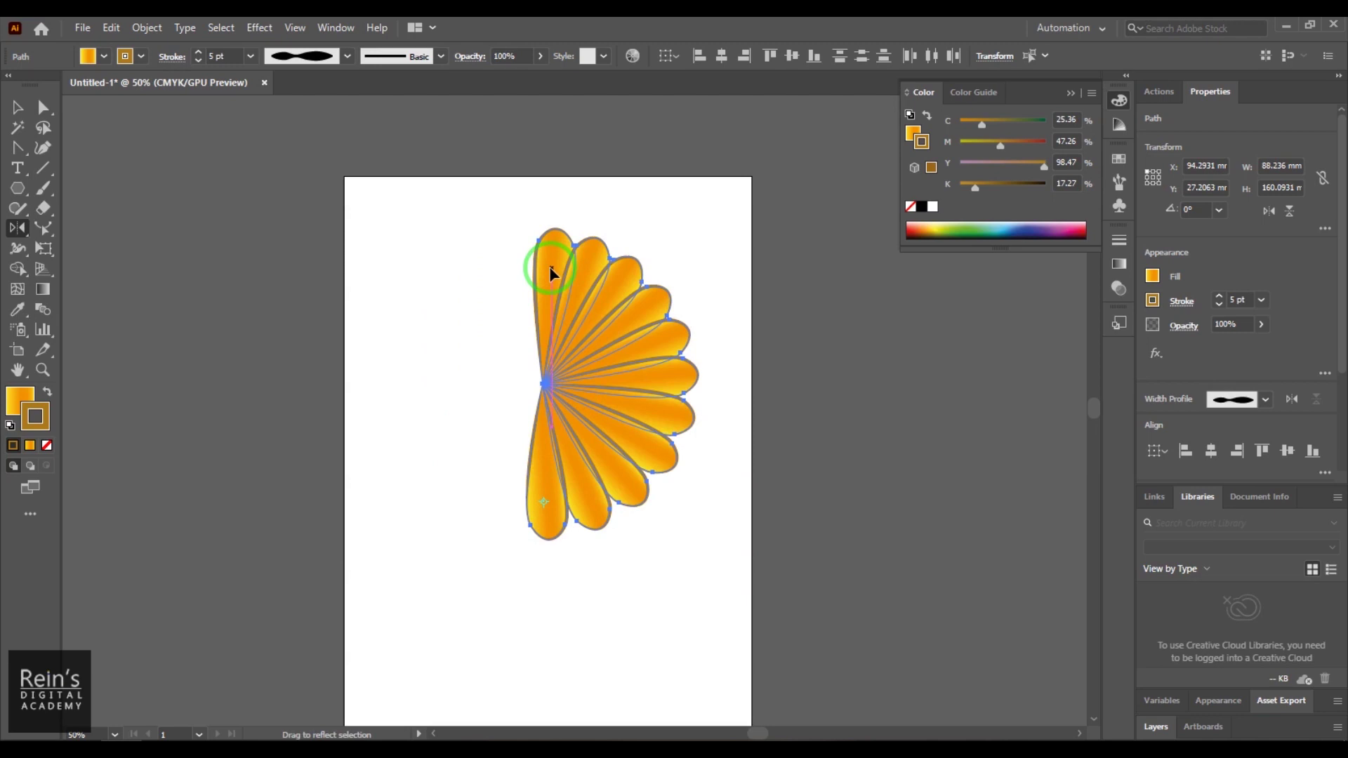
click(549, 267)
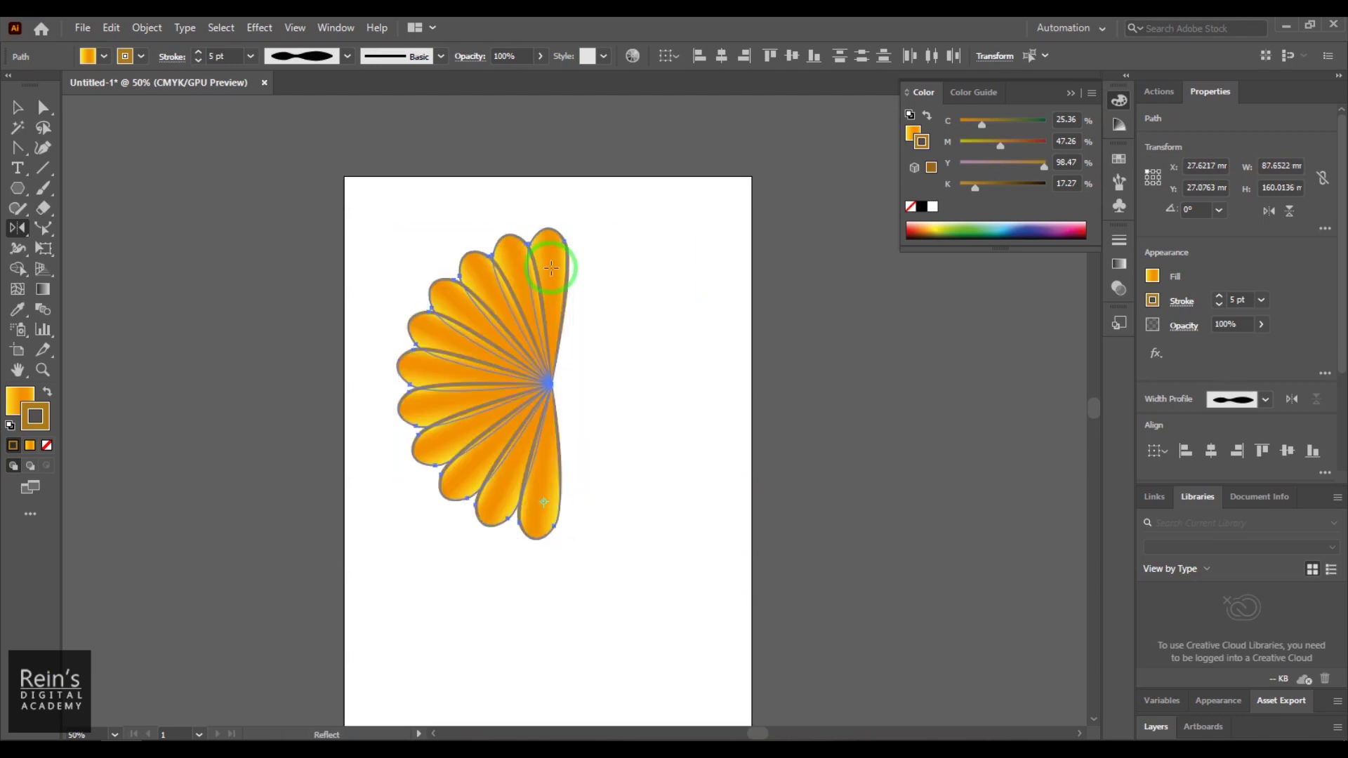
click(537, 504)
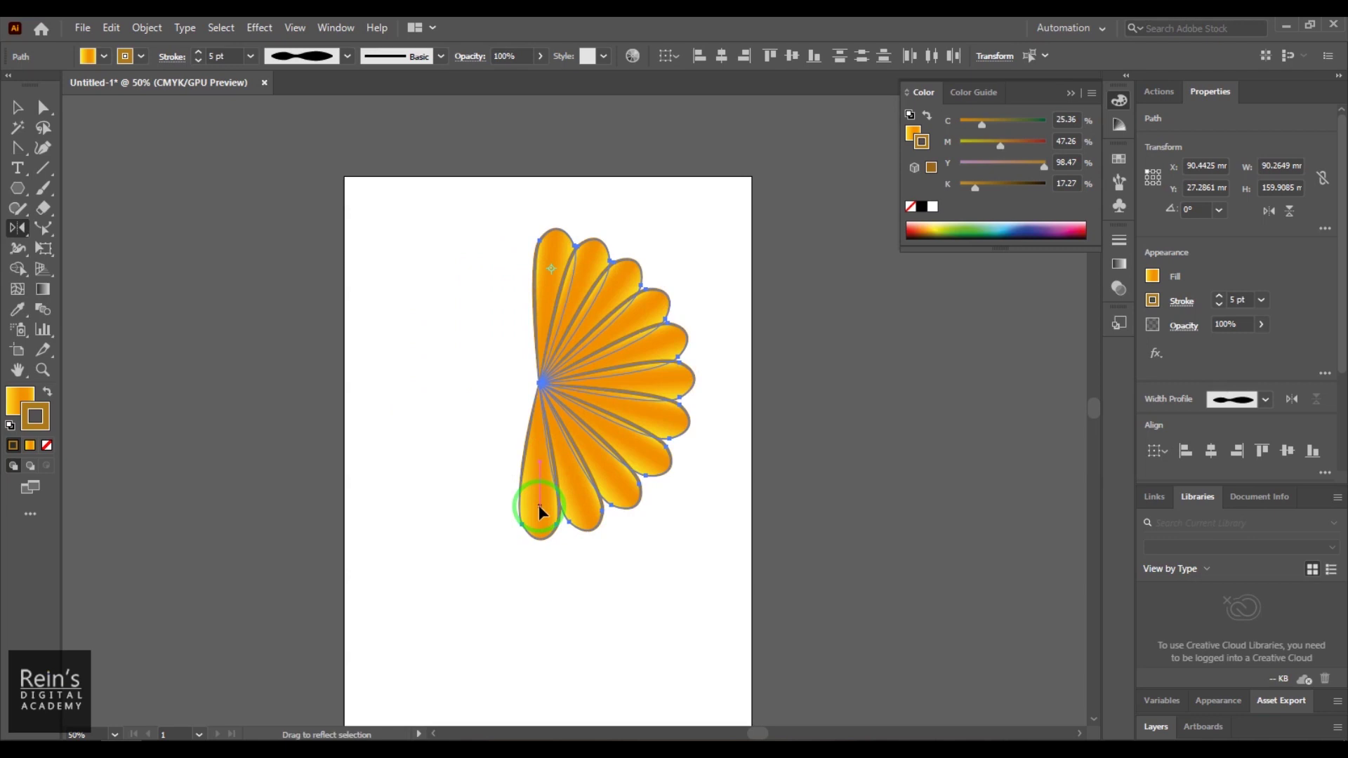
click(538, 504)
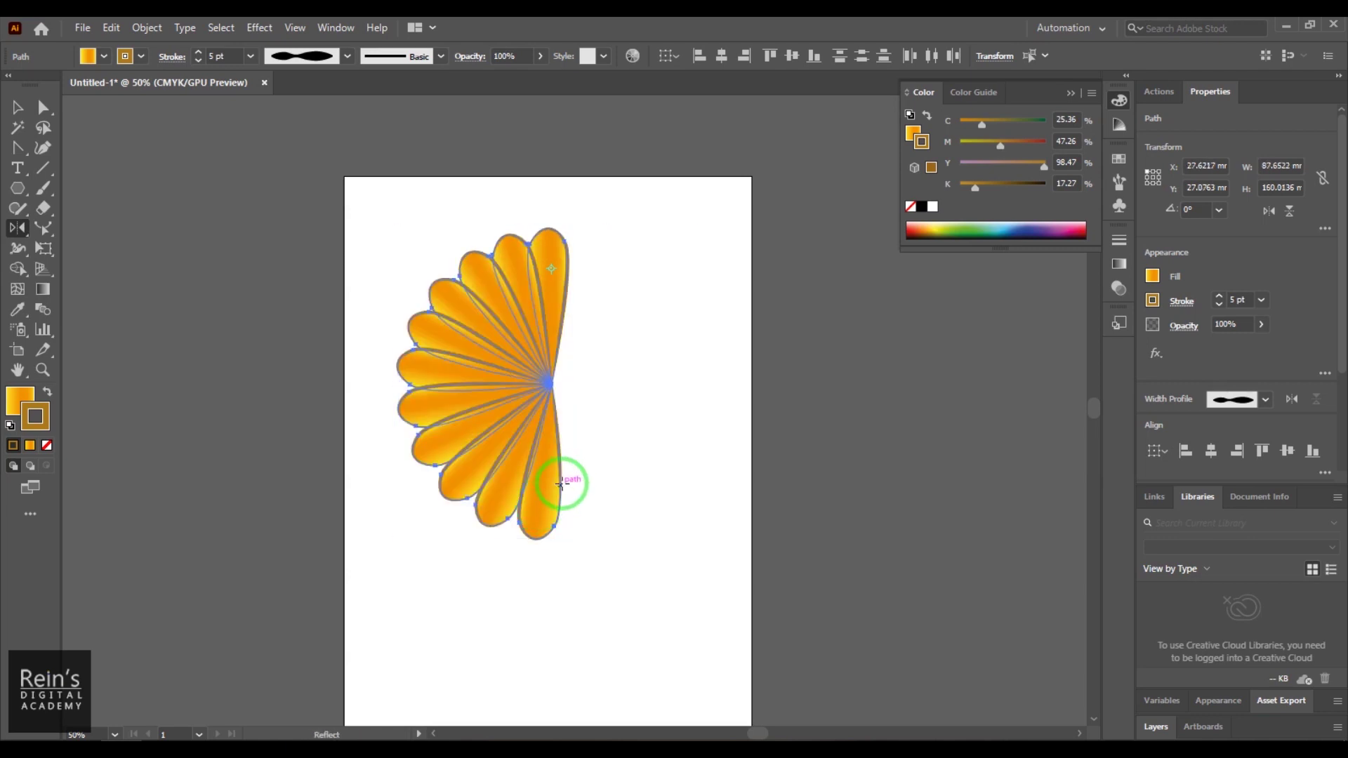
Reflect a copy of the half-flower across a near-vertical axis through the bottom and top petals to fill the right side.
click(544, 503)
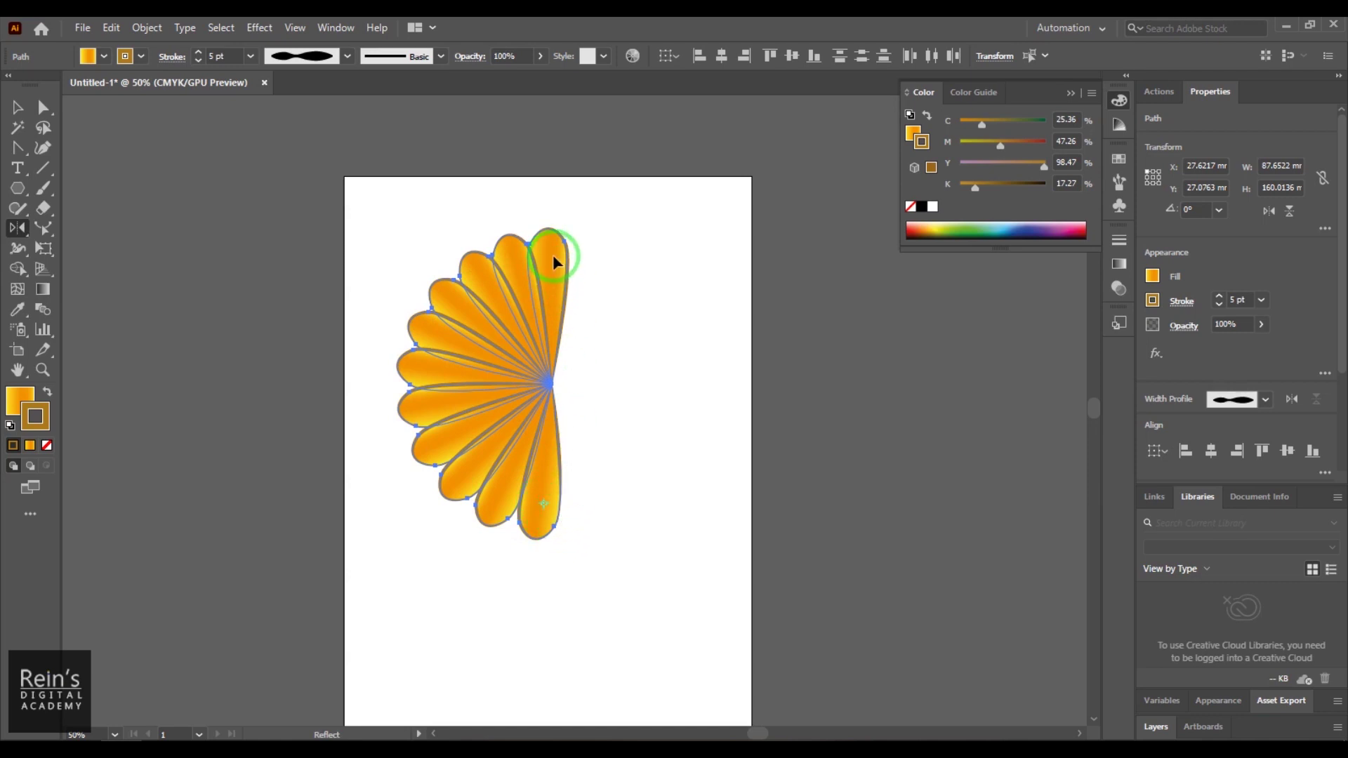
drag(552, 256, 550, 256)
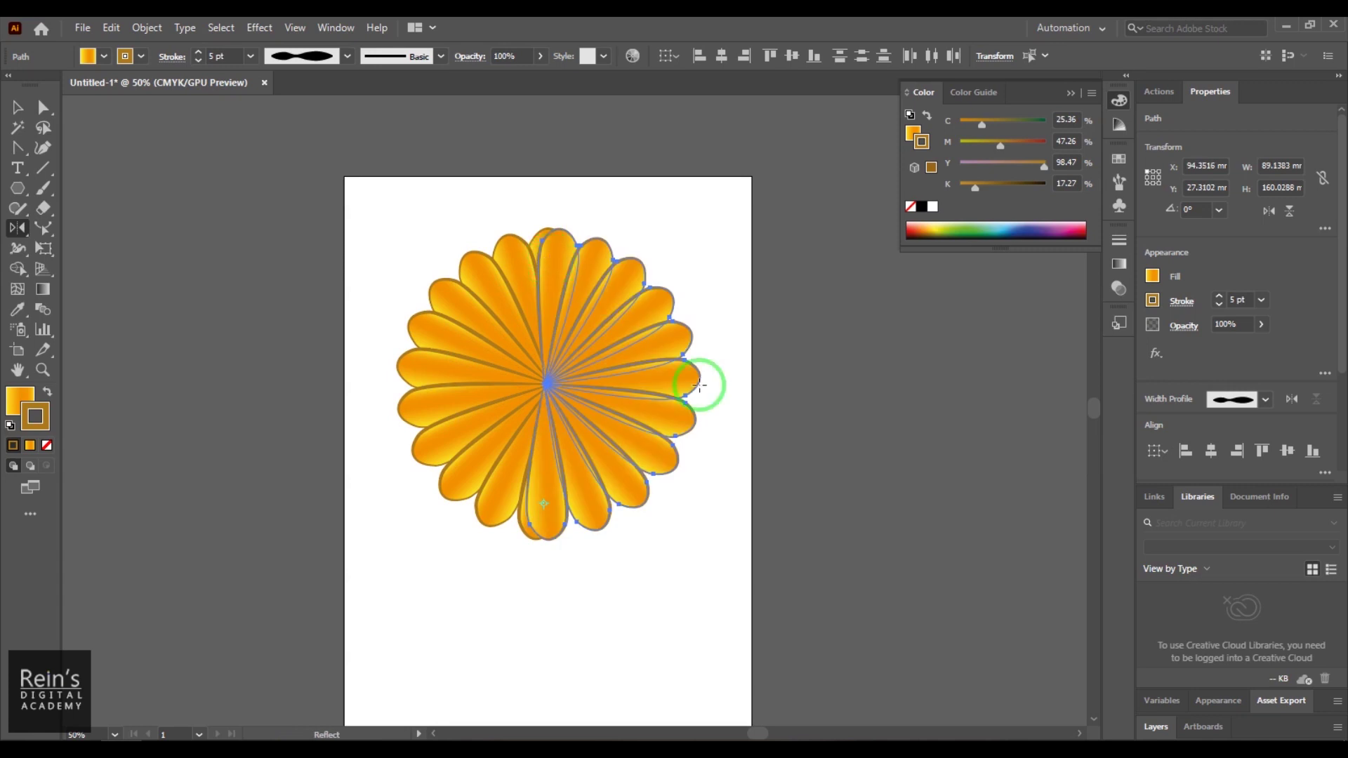
click(17, 107)
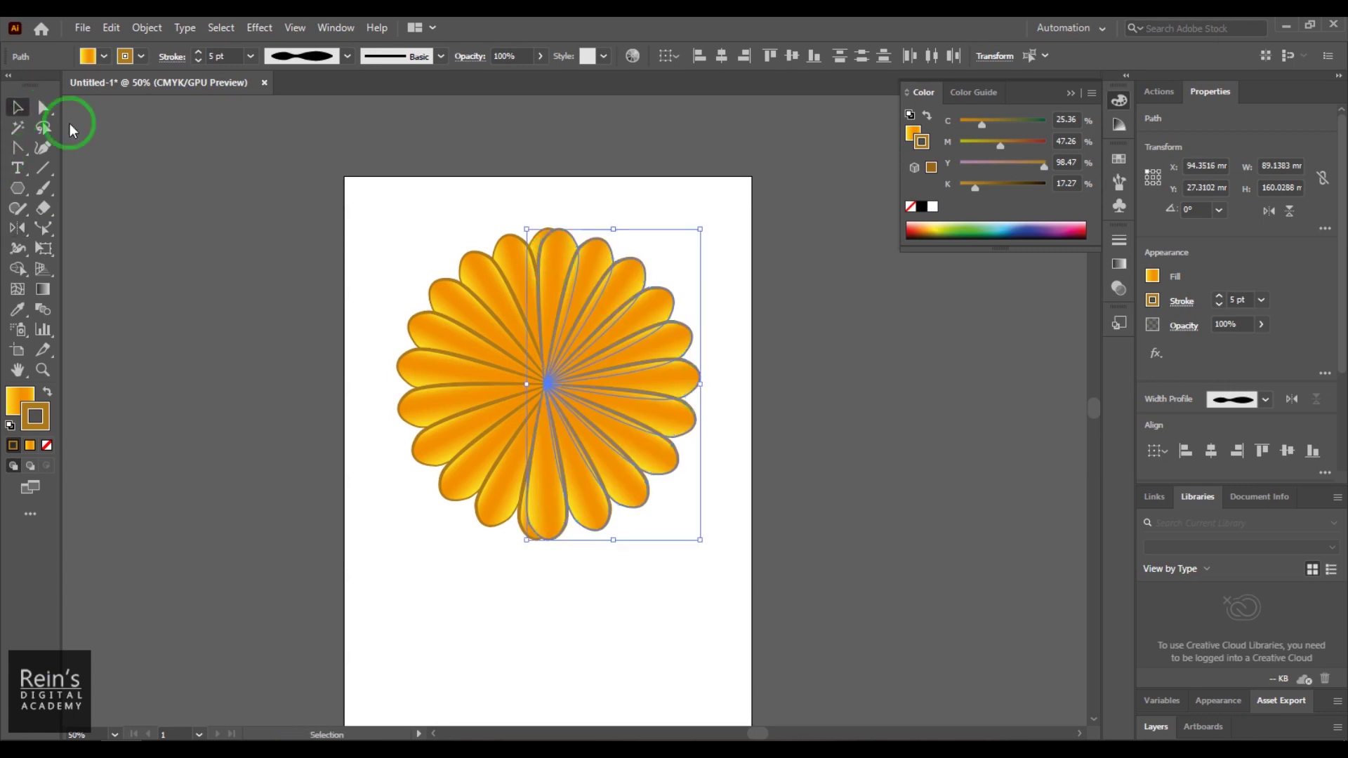
Delete the outer petals on the right side of the reflected flower.
click(663, 630)
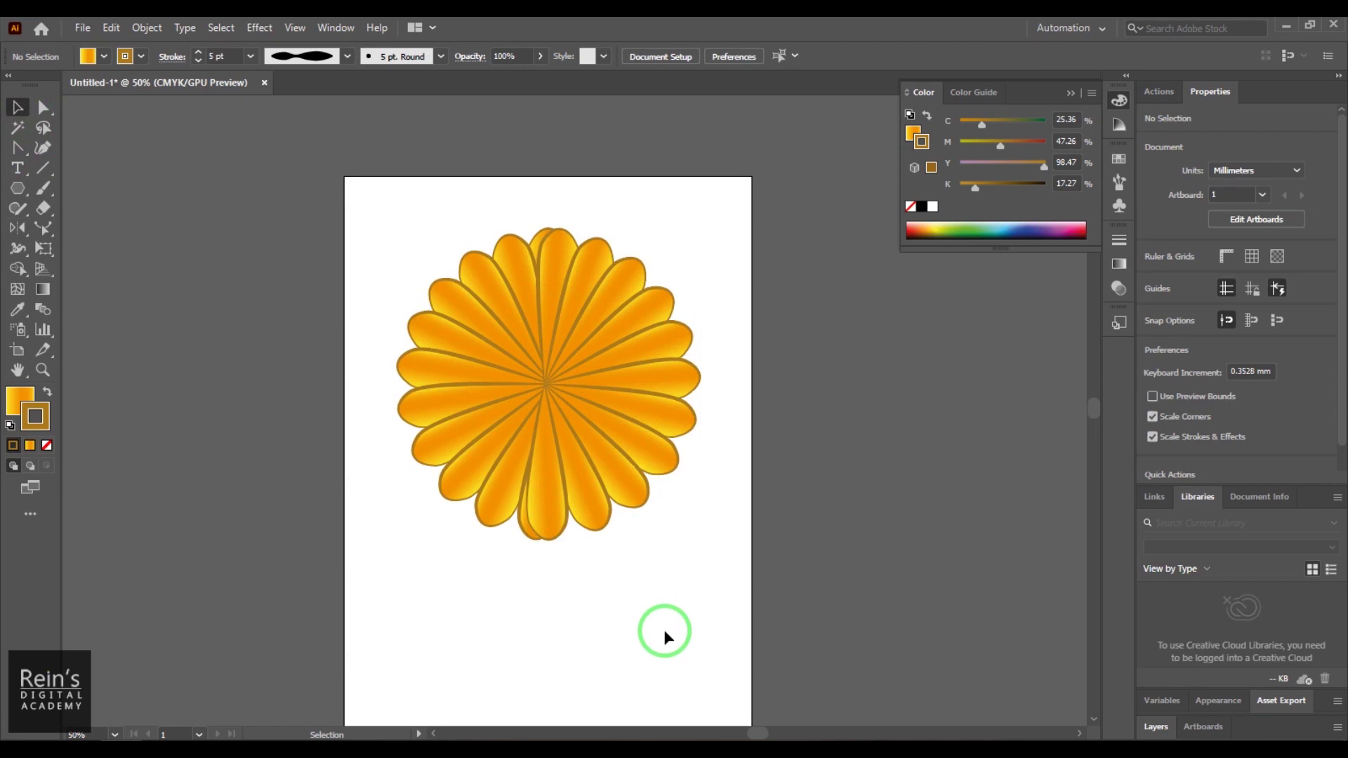
drag(702, 570, 561, 223)
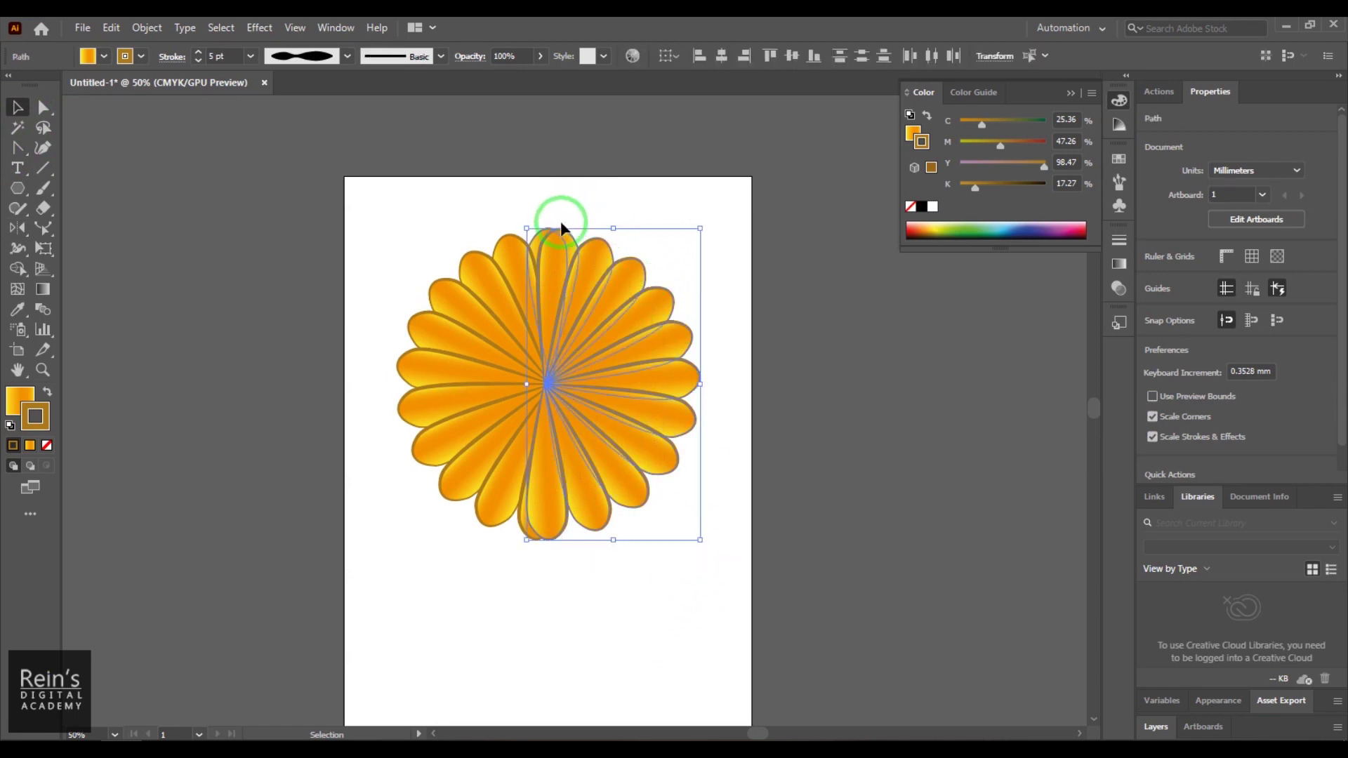
click(705, 555)
drag(705, 554, 615, 236)
key(Delete)
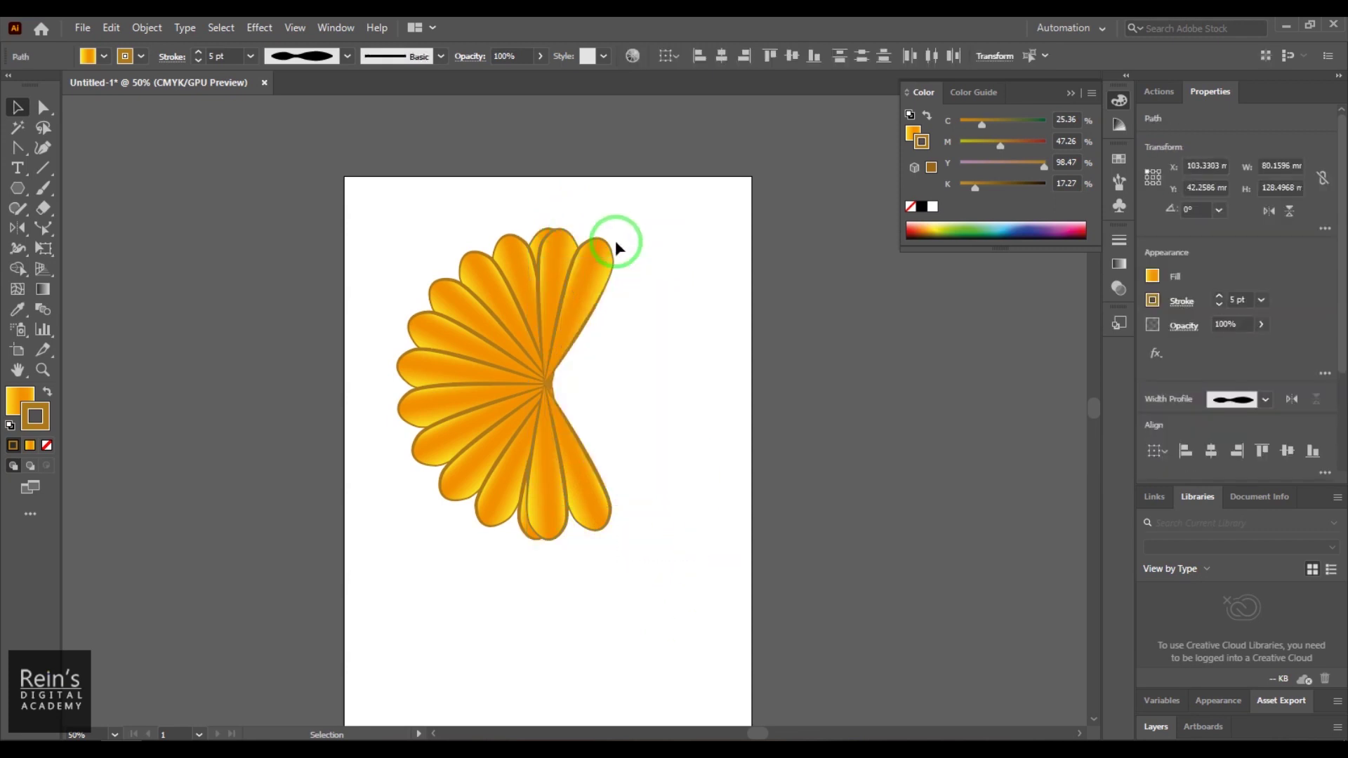
Delete the remaining reflected petals at the top and bottom and the lower-left petals, keeping only the upper-left quarter of the flower.
drag(594, 455, 595, 456)
key(Delete)
drag(645, 299, 604, 234)
key(Delete)
click(568, 269)
key(Delete)
click(560, 513)
key(Delete)
drag(646, 571, 395, 403)
key(Delete)
Reflect a copy of the quarter flower downward across a near-horizontal axis through the petals' shared base point.
drag(368, 231, 571, 365)
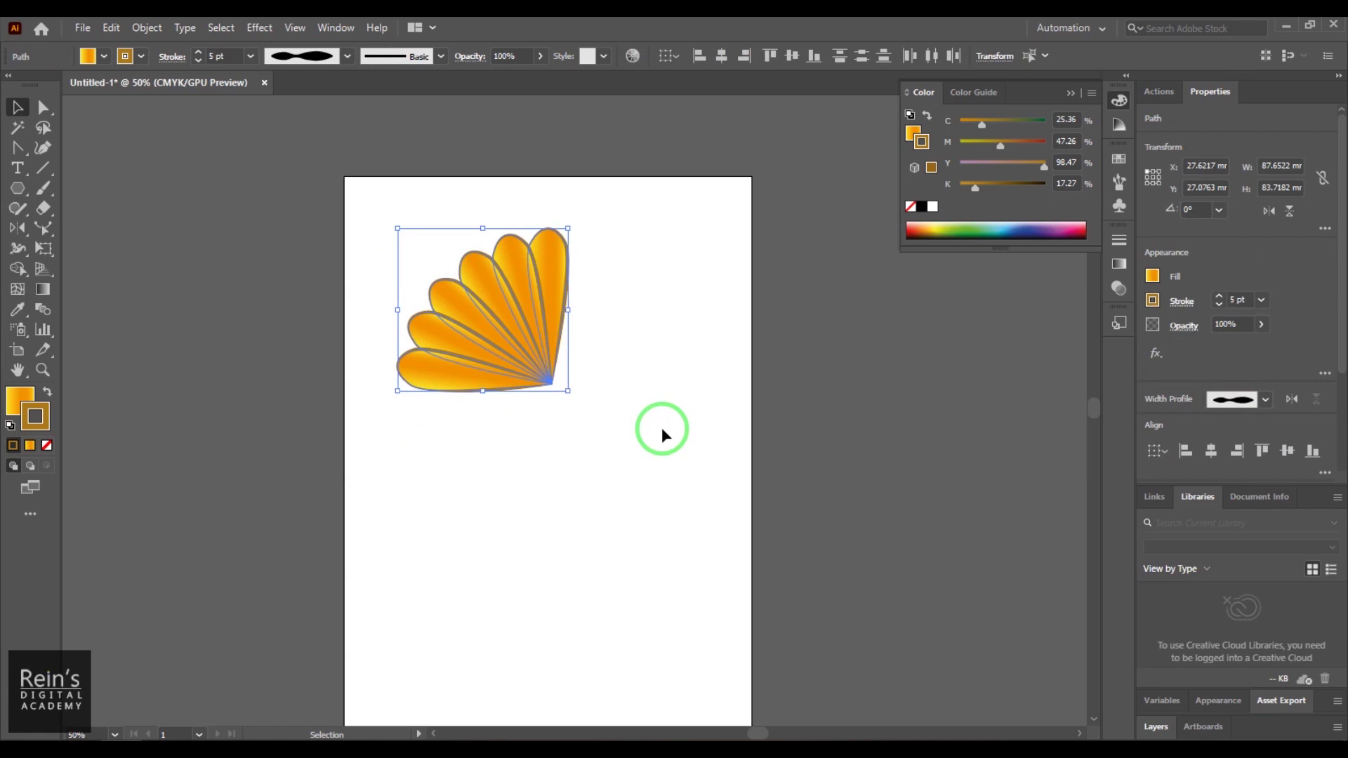
click(18, 229)
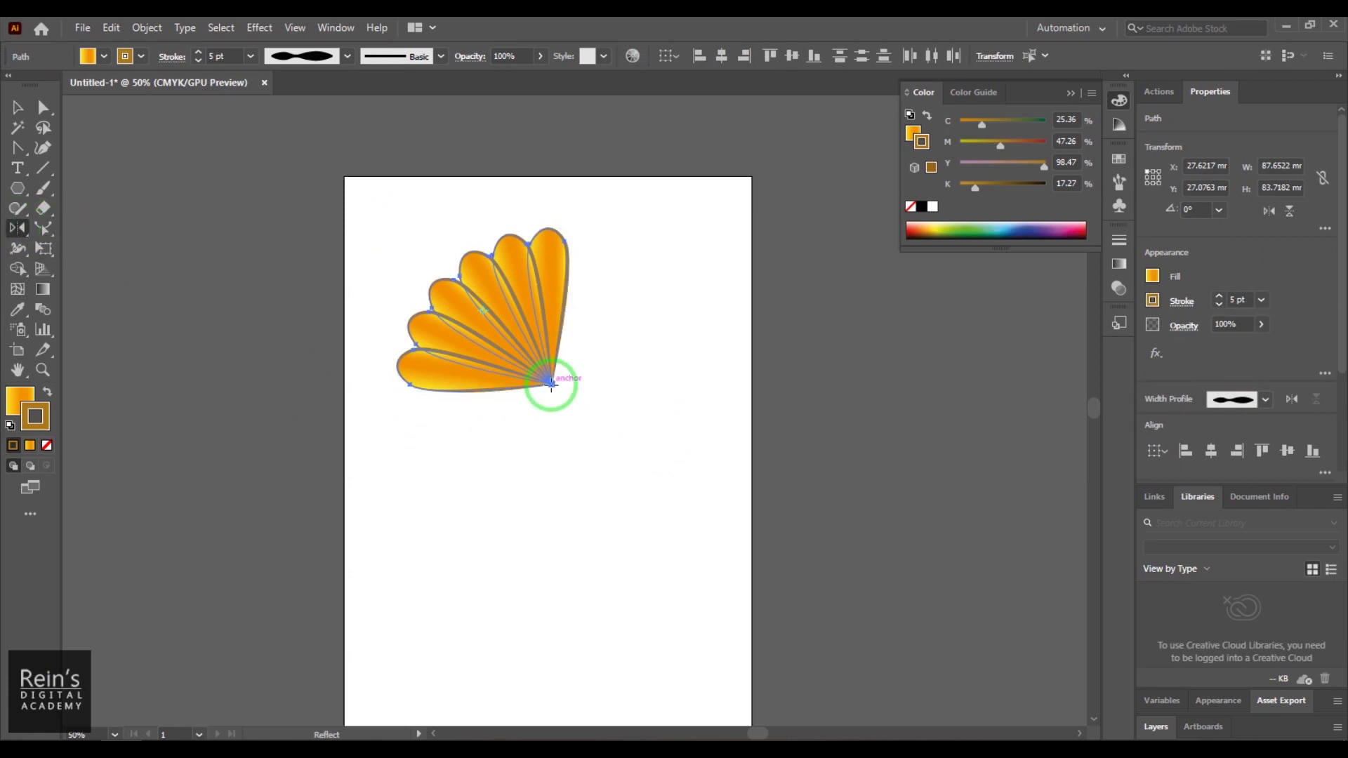
alt+click(421, 379)
Select the whole left half of the flower and reflect a copy across a near-vertical axis to fill the right side.
click(19, 109)
drag(386, 212, 606, 563)
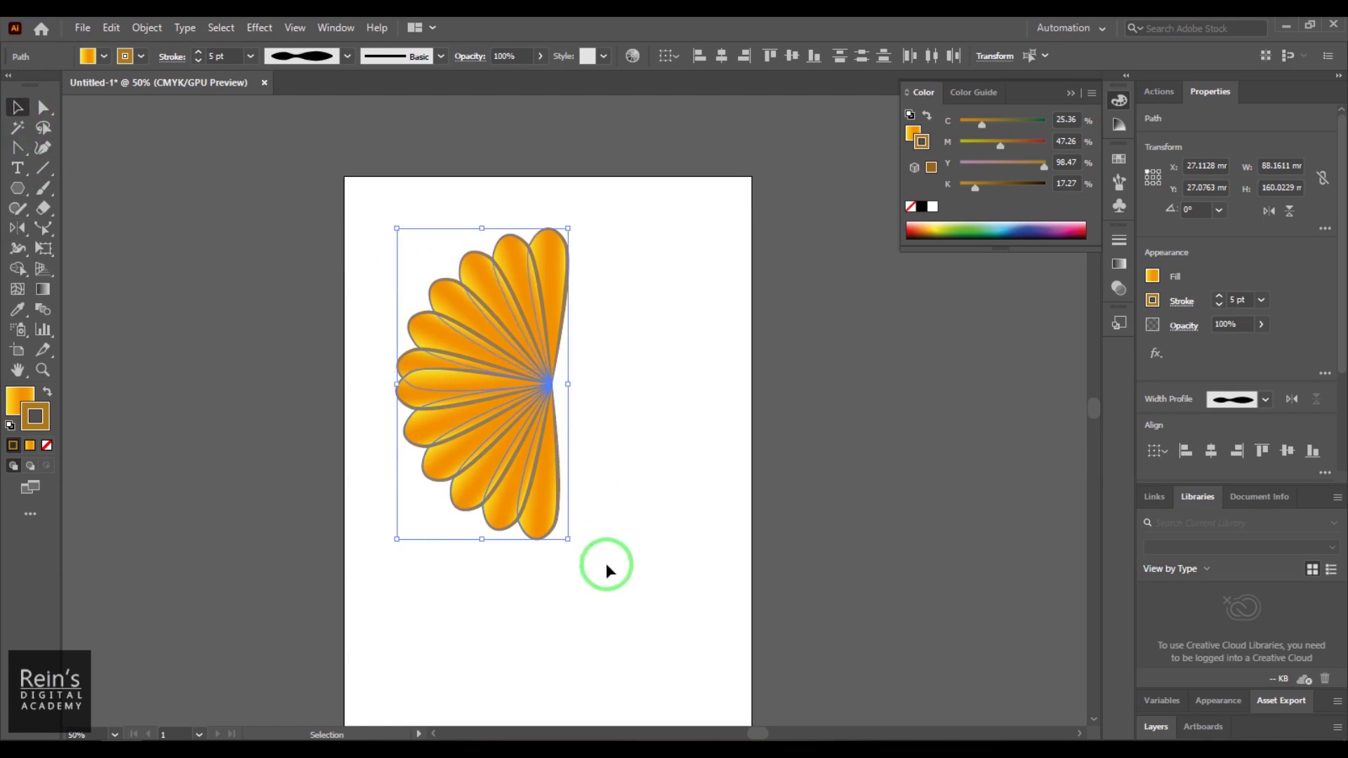
click(17, 229)
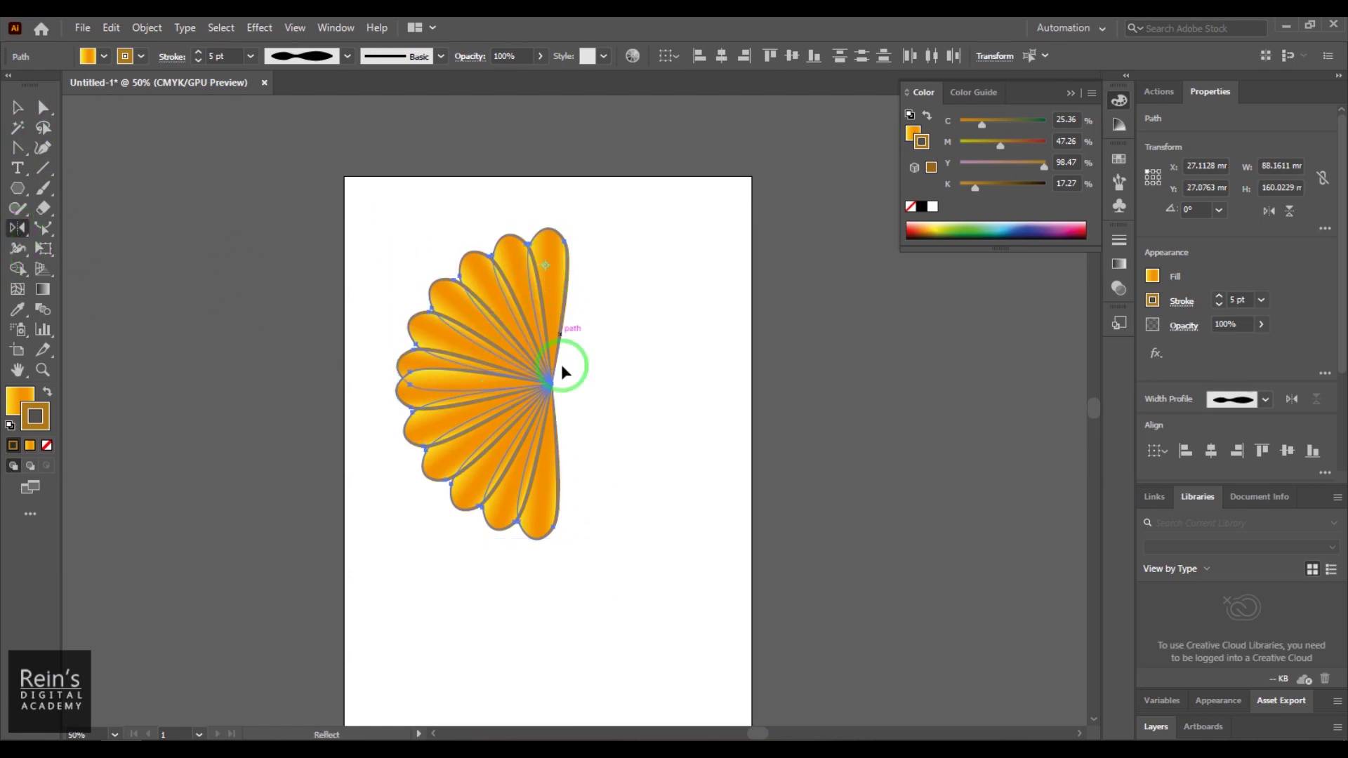
alt+click(542, 504)
click(8, 107)
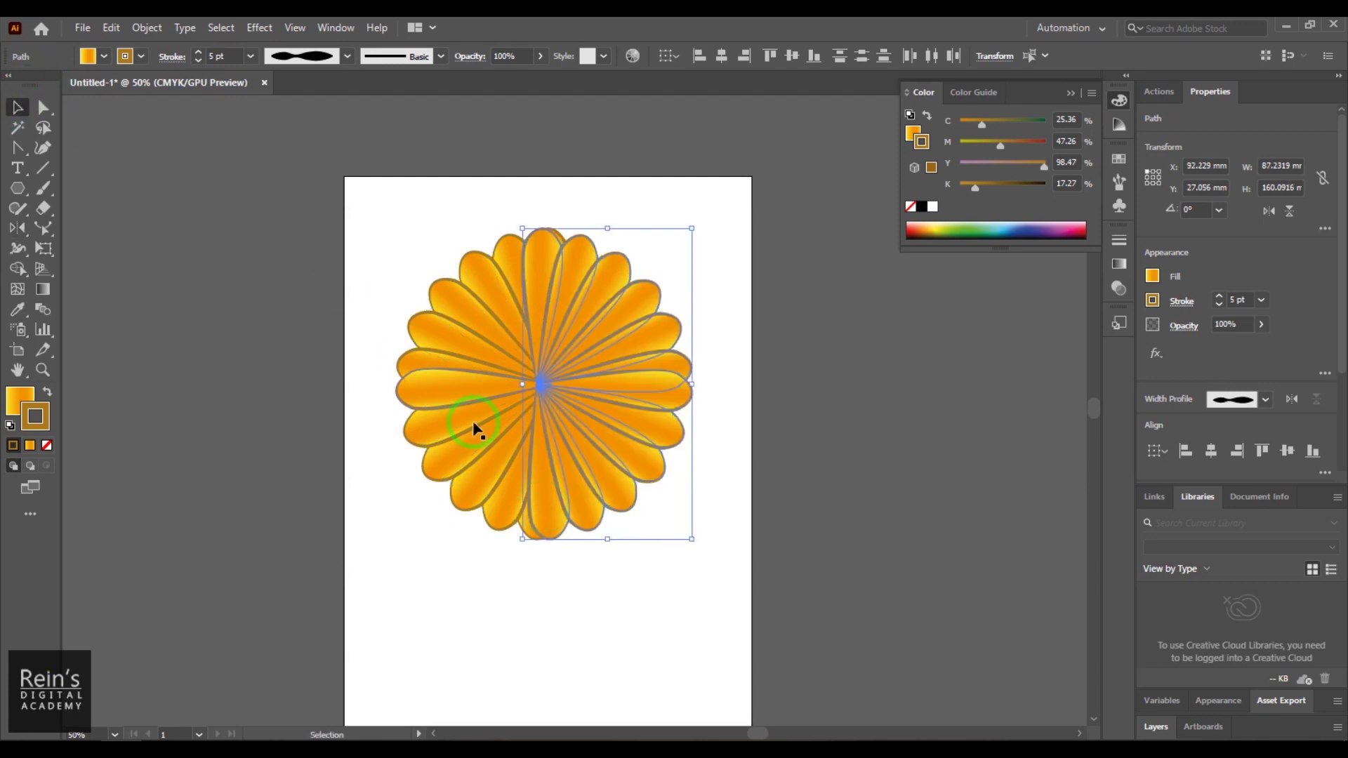
click(624, 630)
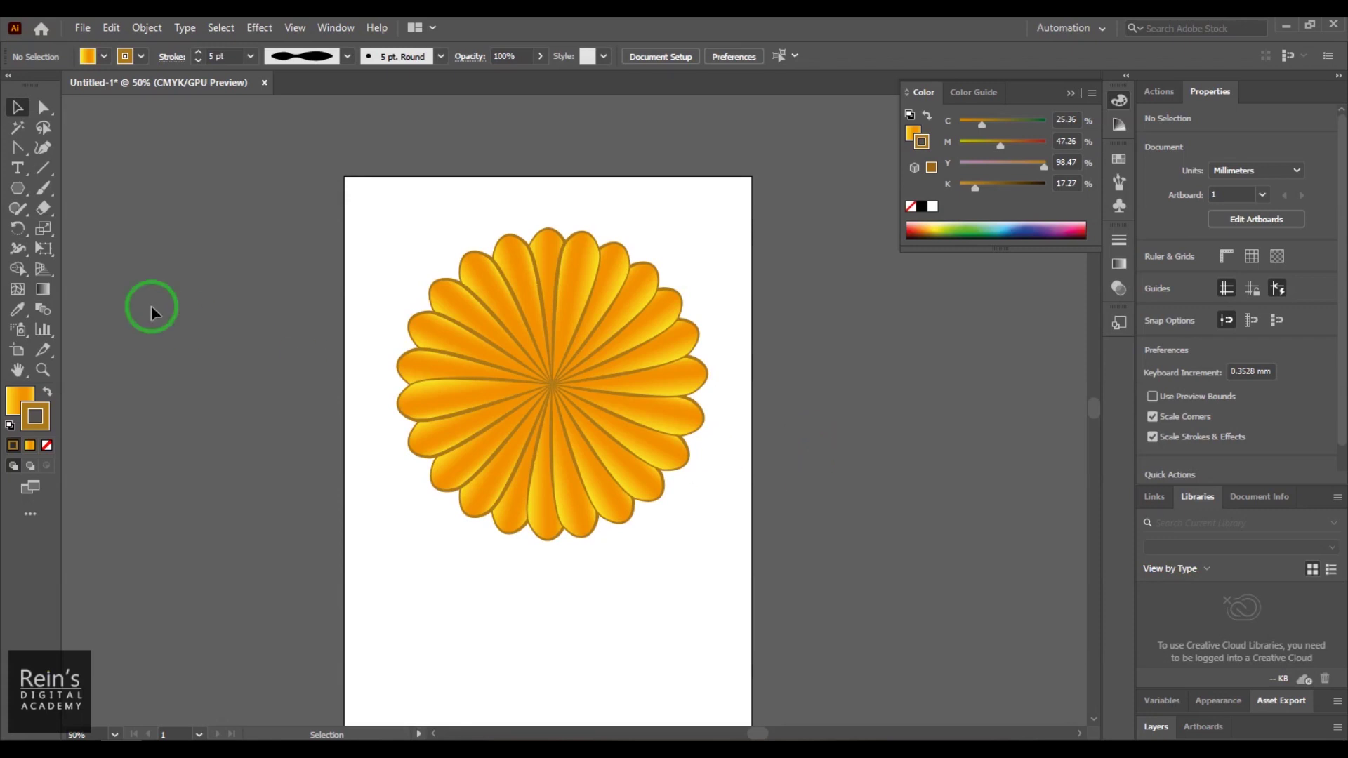
Select all petals of the full flower and activate the Scale tool for them.
drag(49, 233, 142, 230)
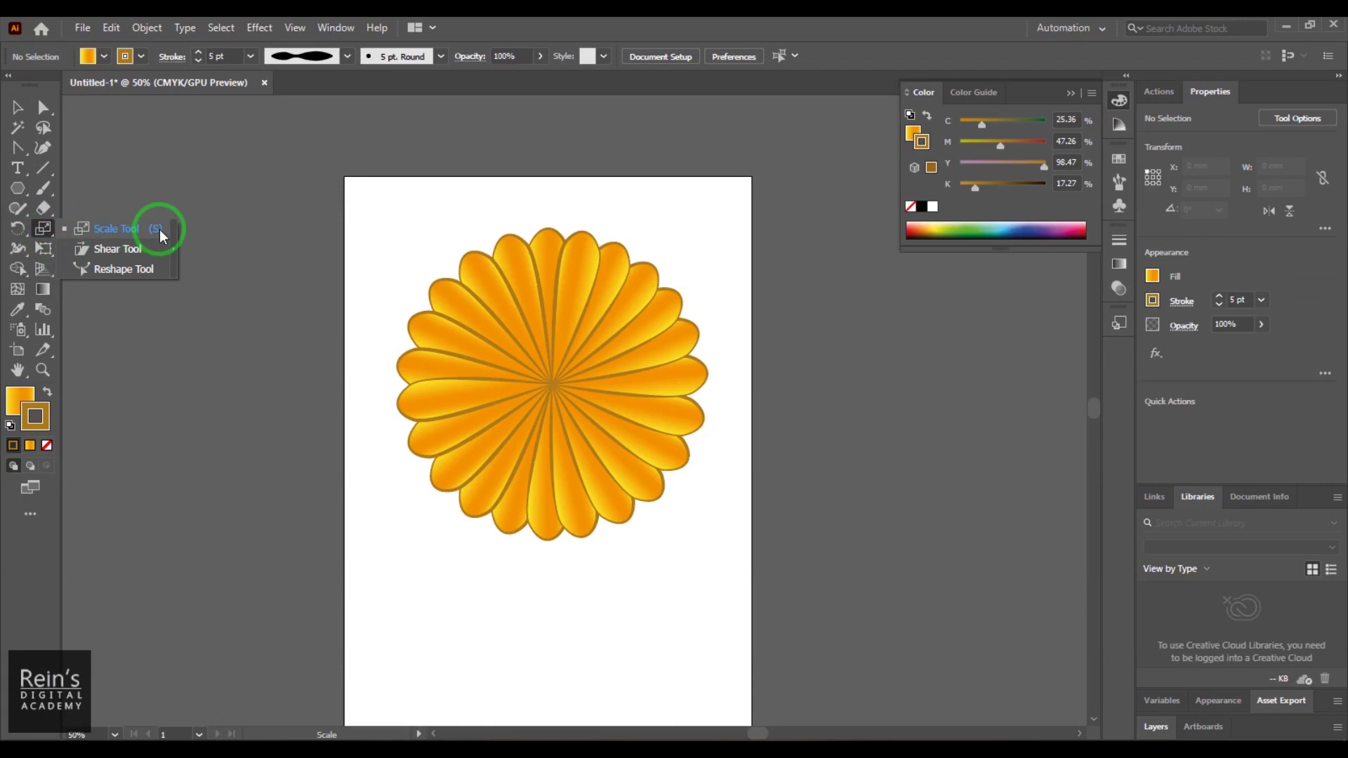
click(19, 108)
drag(514, 328, 737, 559)
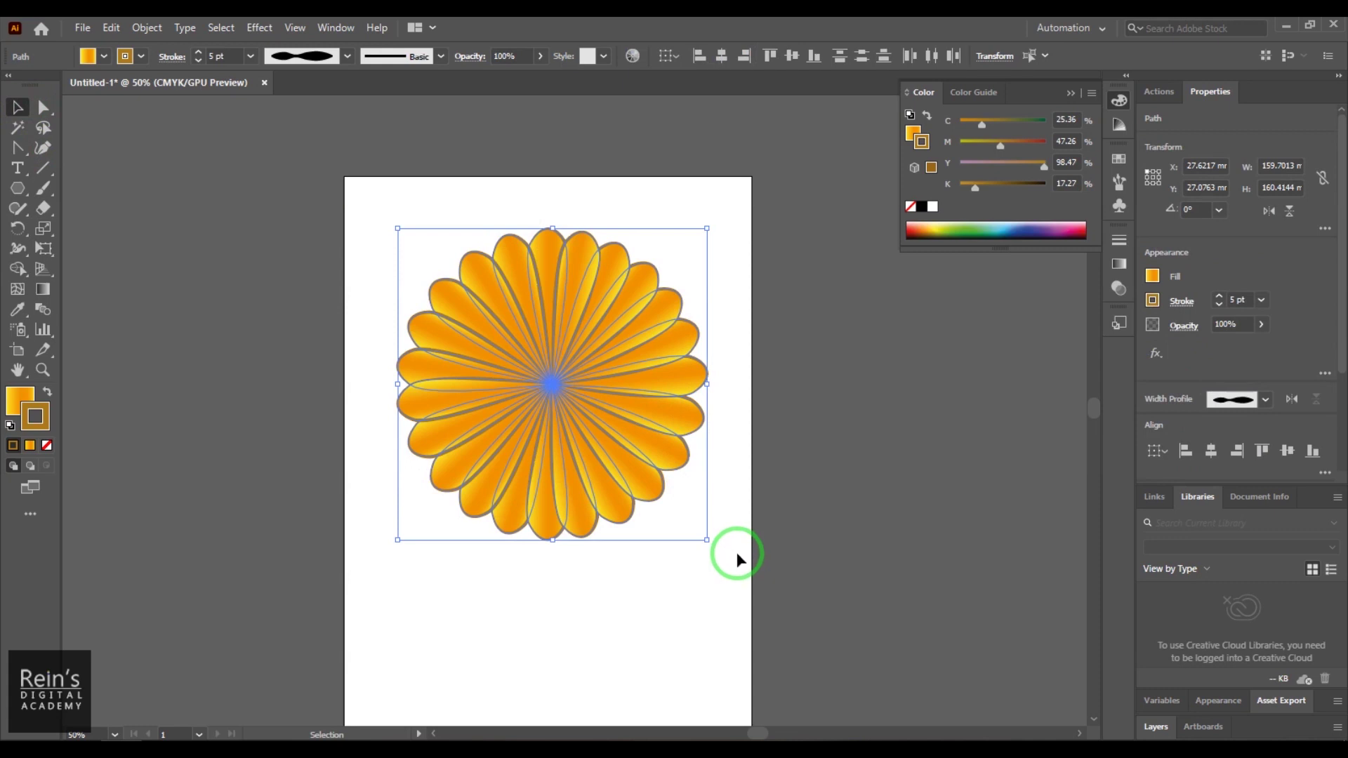
key(s)
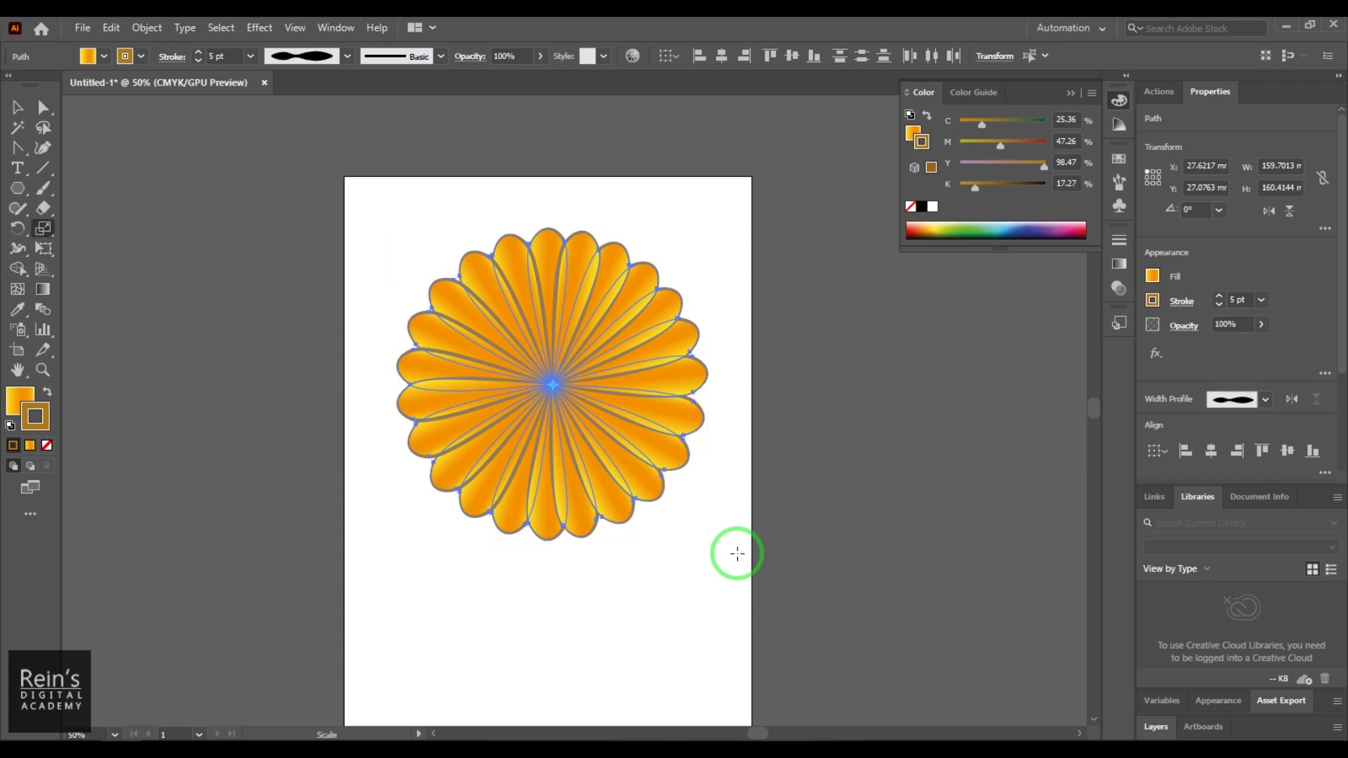
Try scaling the flower freely from its centre and stretching it in width only, undoing each attempt.
drag(727, 242, 764, 225)
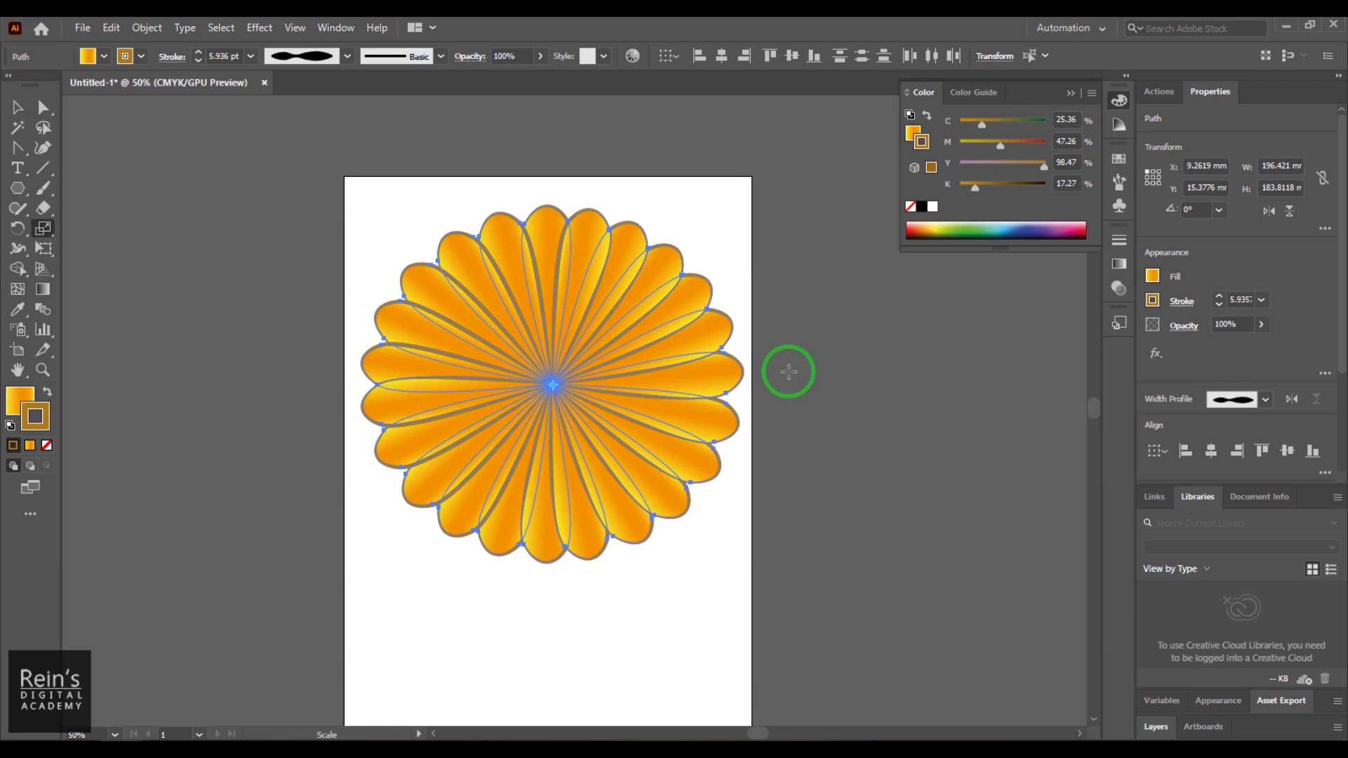
key(ctrl+z)
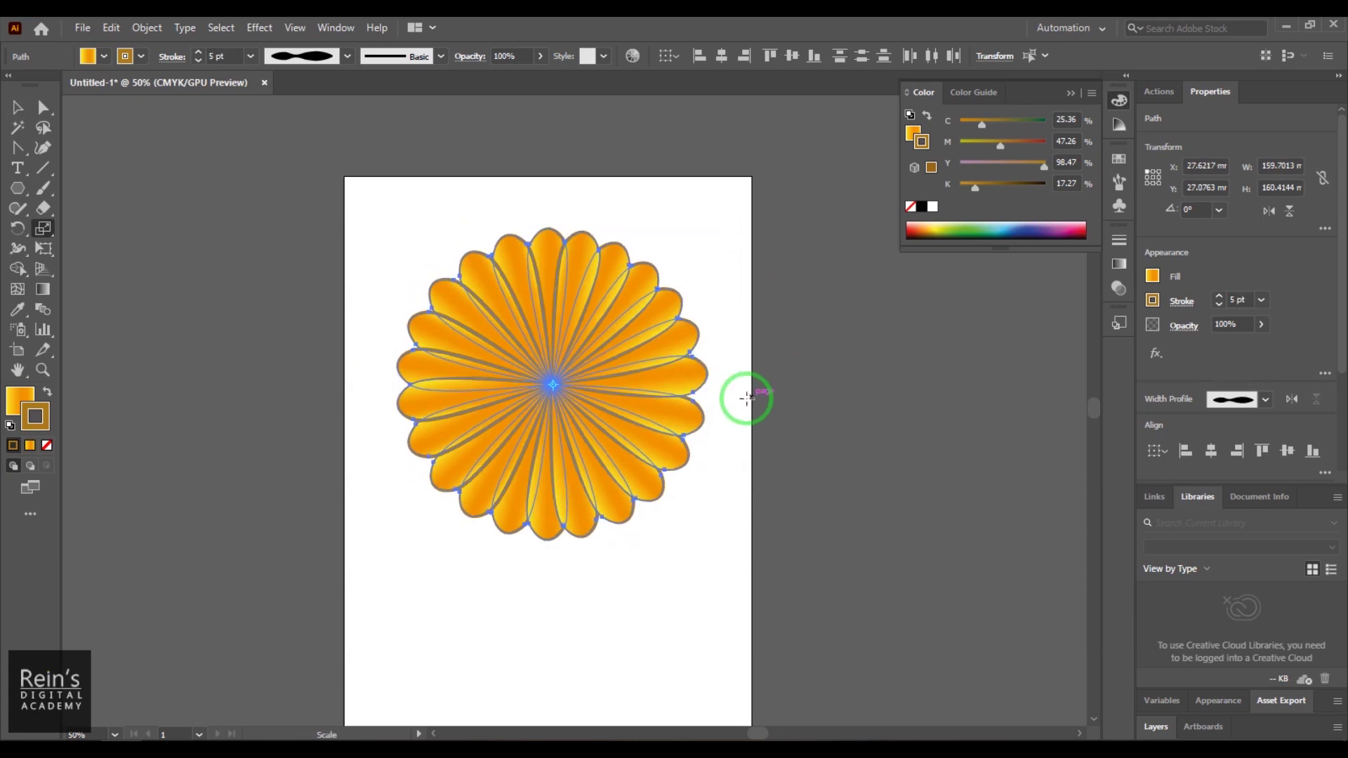
mouse_move(732, 379)
mouse_down()
mouse_move(945, 367)
mouse_move(921, 378)
mouse_up()
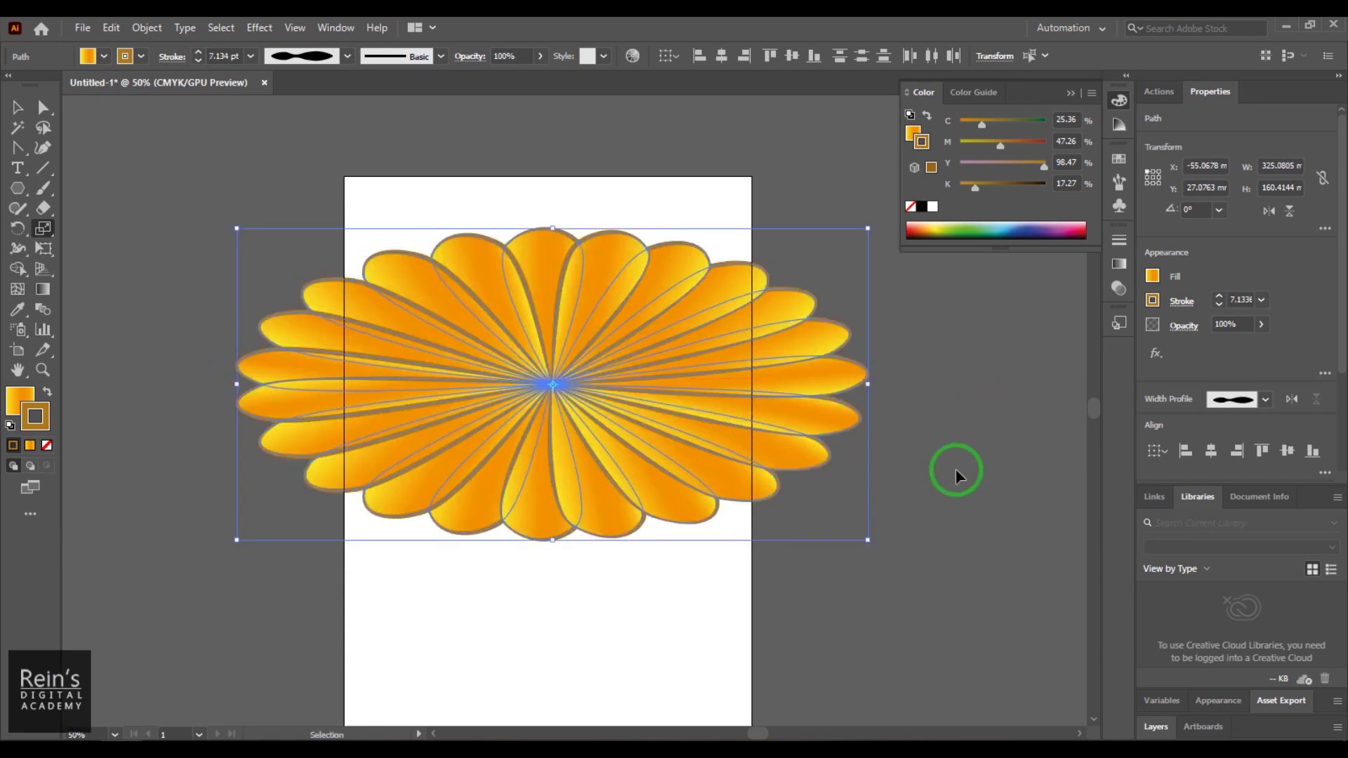
key(ctrl+z)
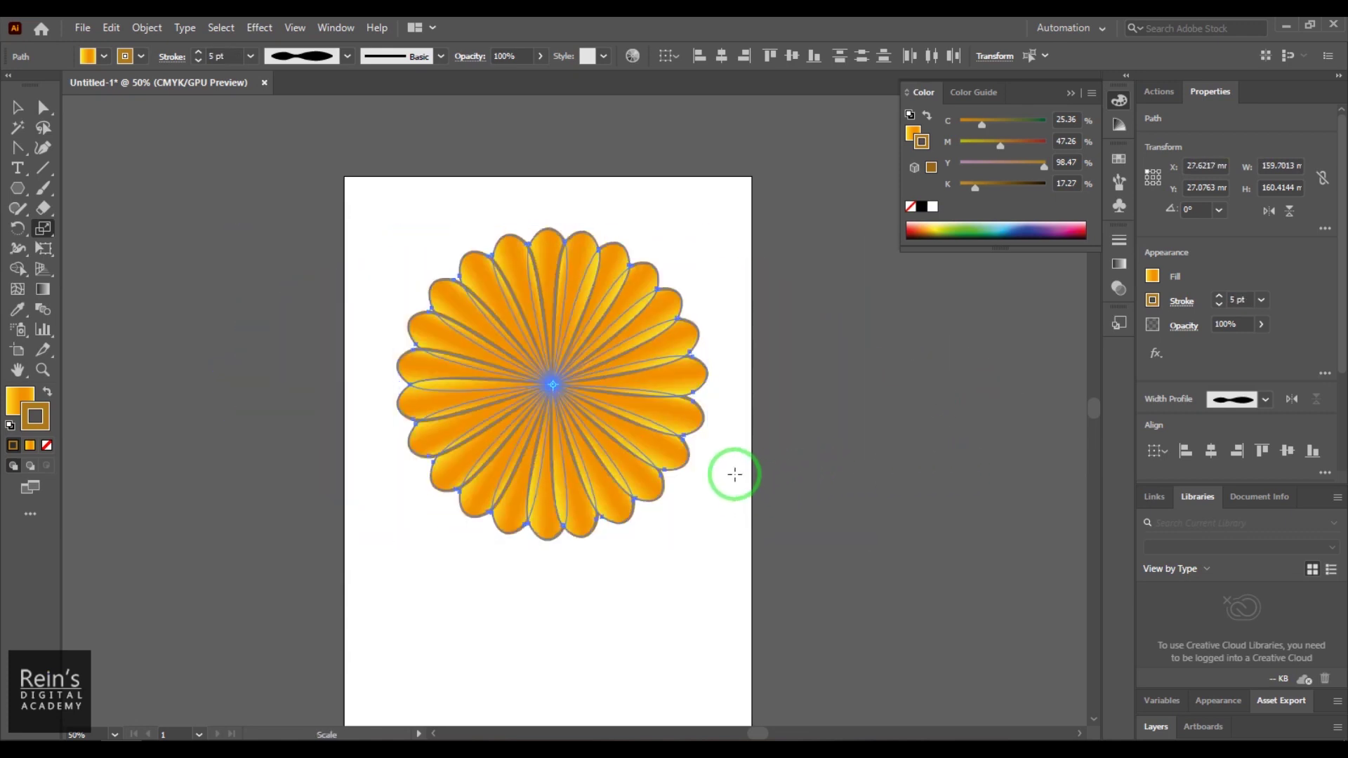
Try stretching the flower in height only and enlarging it proportionally from its centre, undoing each attempt.
mouse_move(735, 475)
mouse_down()
mouse_move(738, 256)
mouse_move(731, 385)
mouse_move(714, 277)
mouse_up()
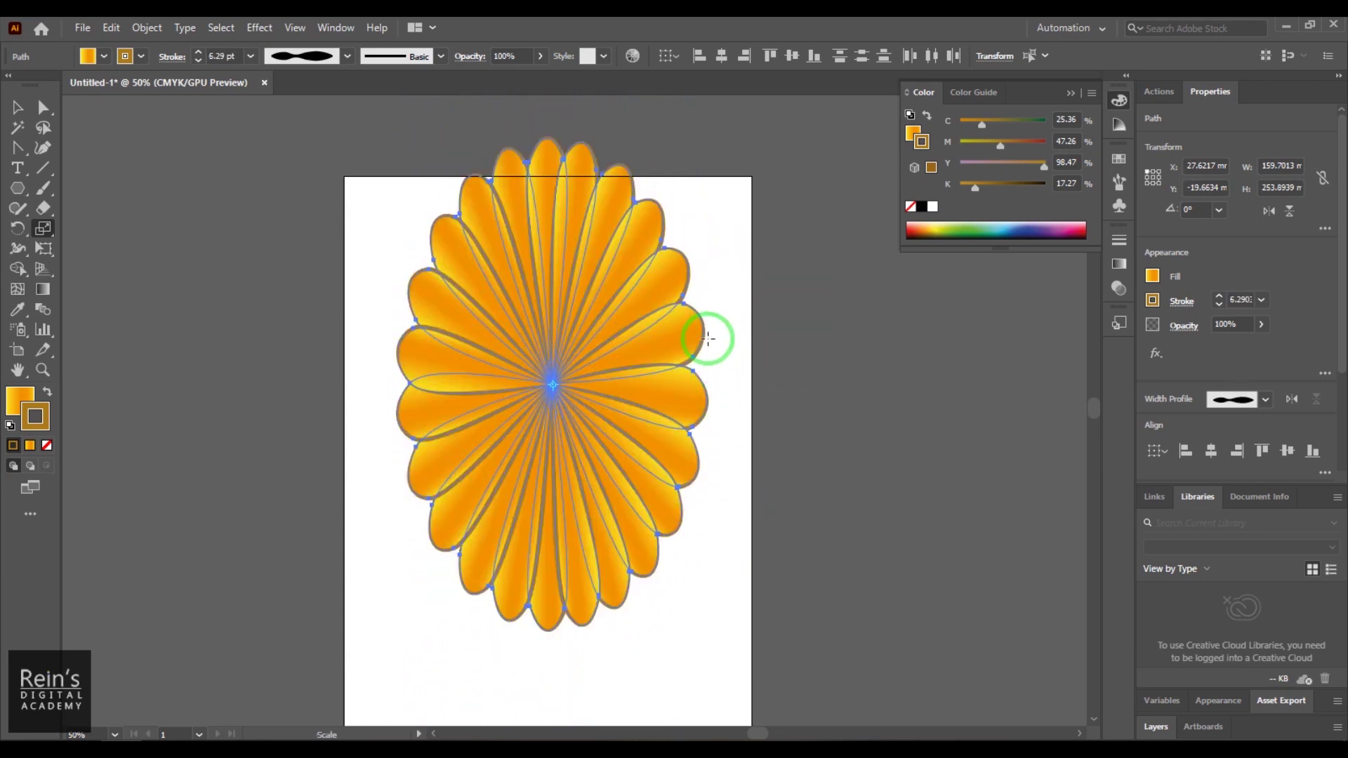
key(ctrl+z)
mouse_move(708, 338)
mouse_down()
mouse_move(710, 246)
mouse_move(698, 267)
mouse_move(791, 217)
mouse_move(773, 281)
mouse_up()
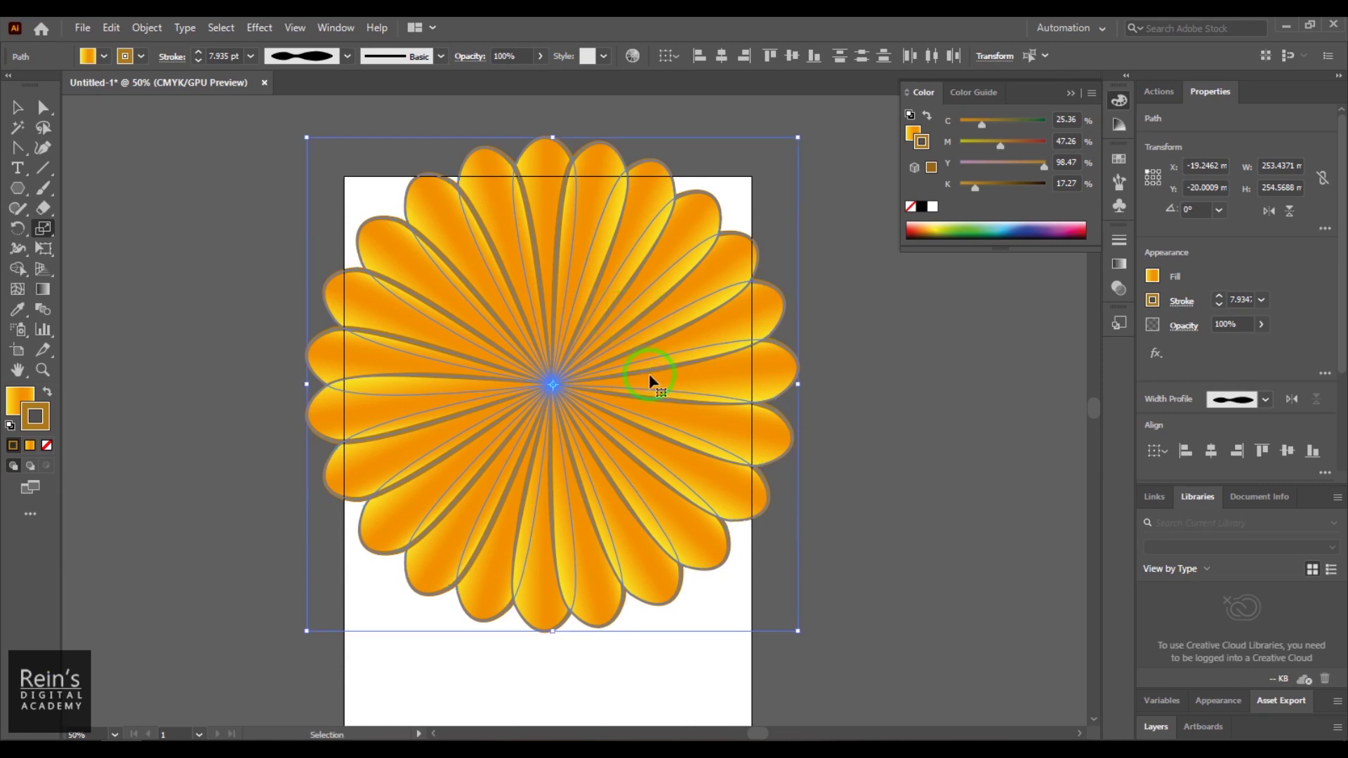
key(ctrl+z)
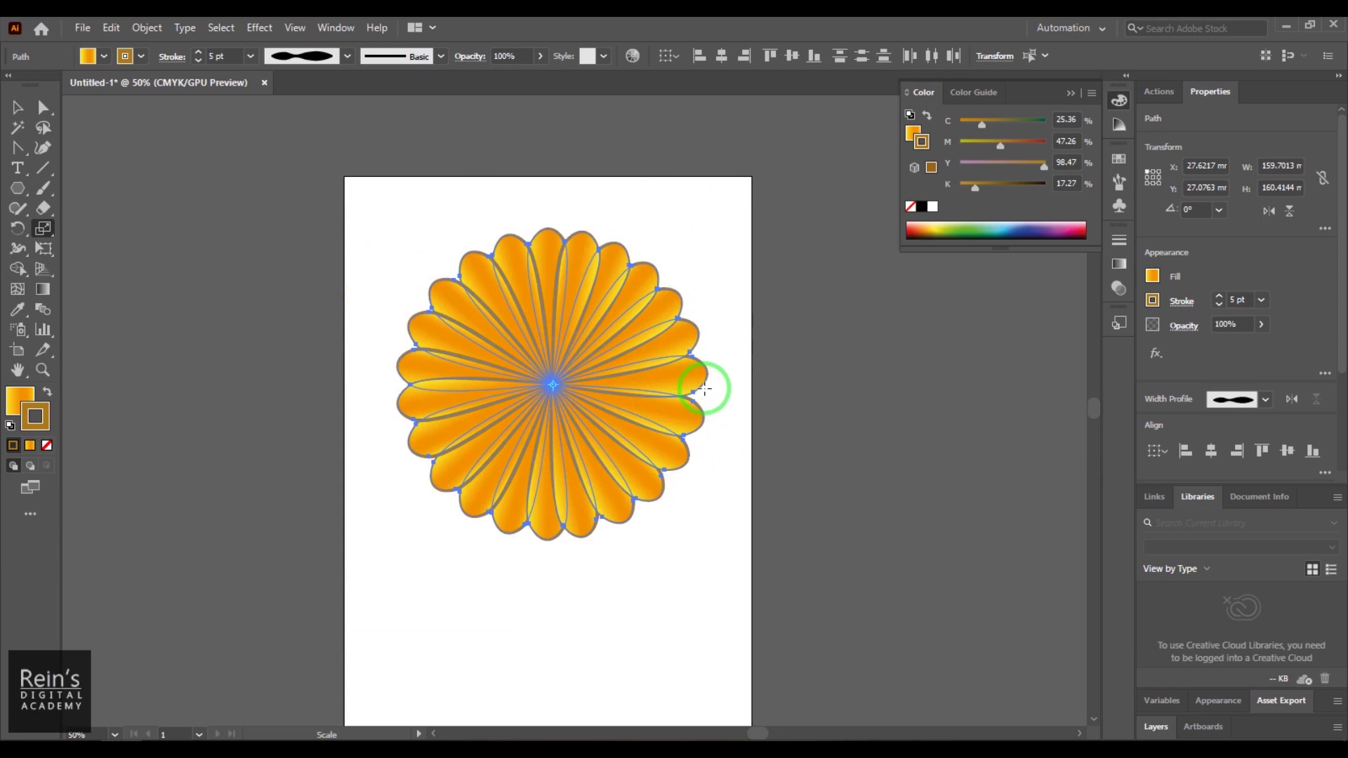
Make a proportional copy of the flower at about 84.8% from its centre and rotate it slightly to offset its petals.
drag(740, 231, 707, 244)
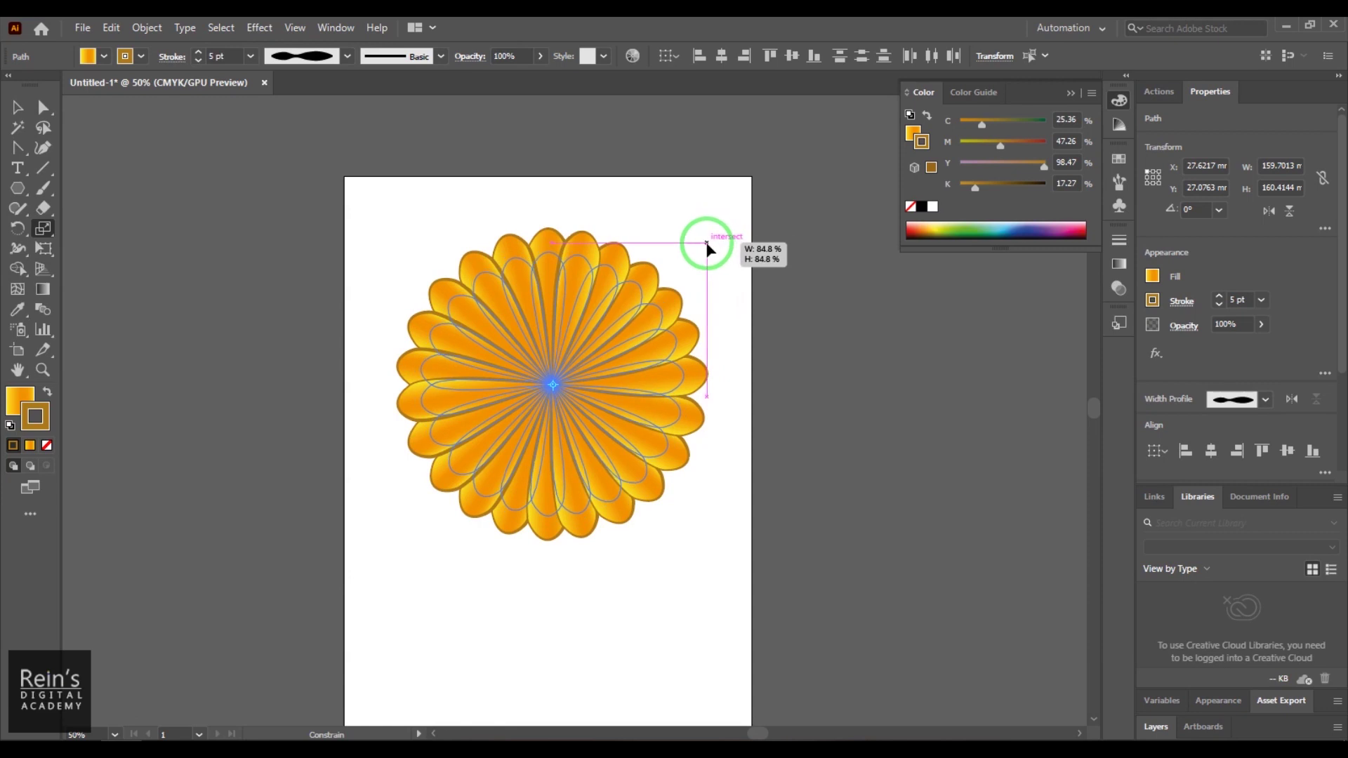
drag(707, 244, 707, 243)
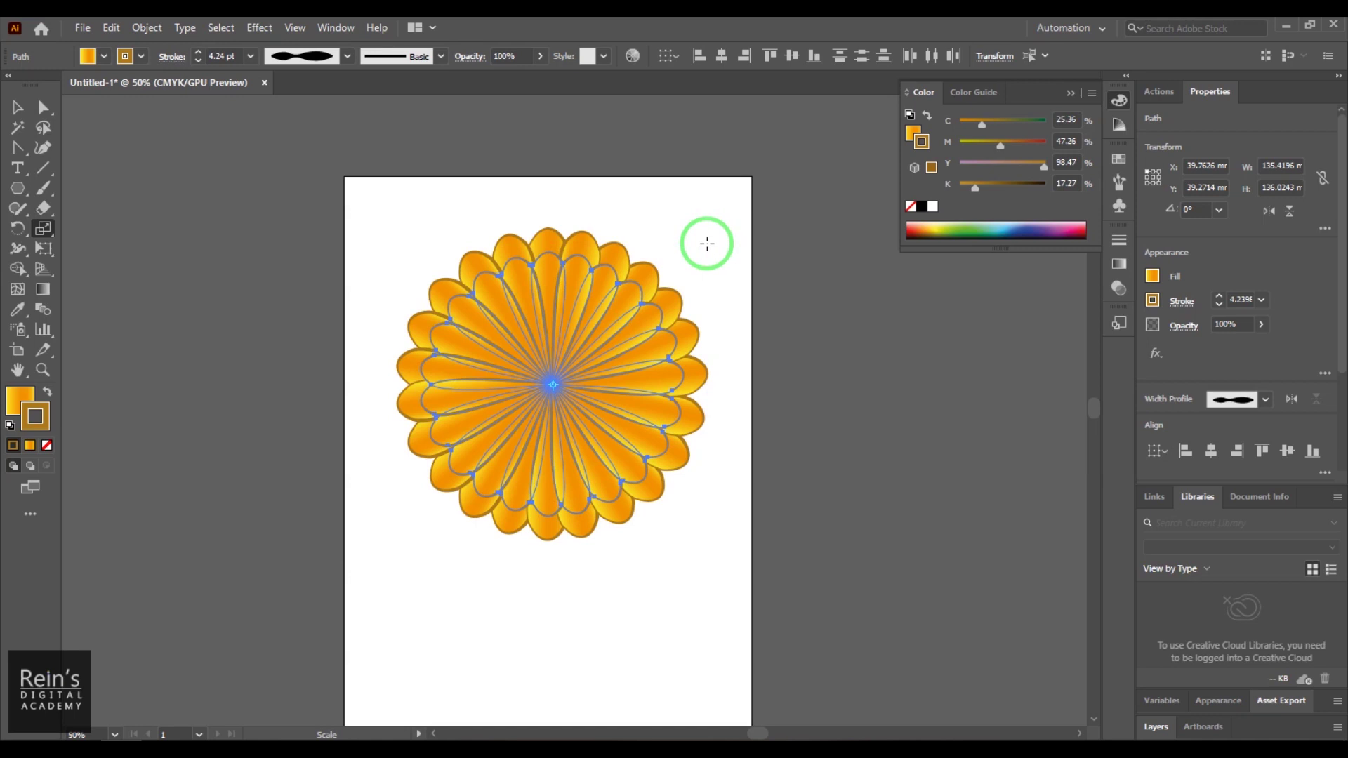
key(r)
drag(698, 231, 675, 222)
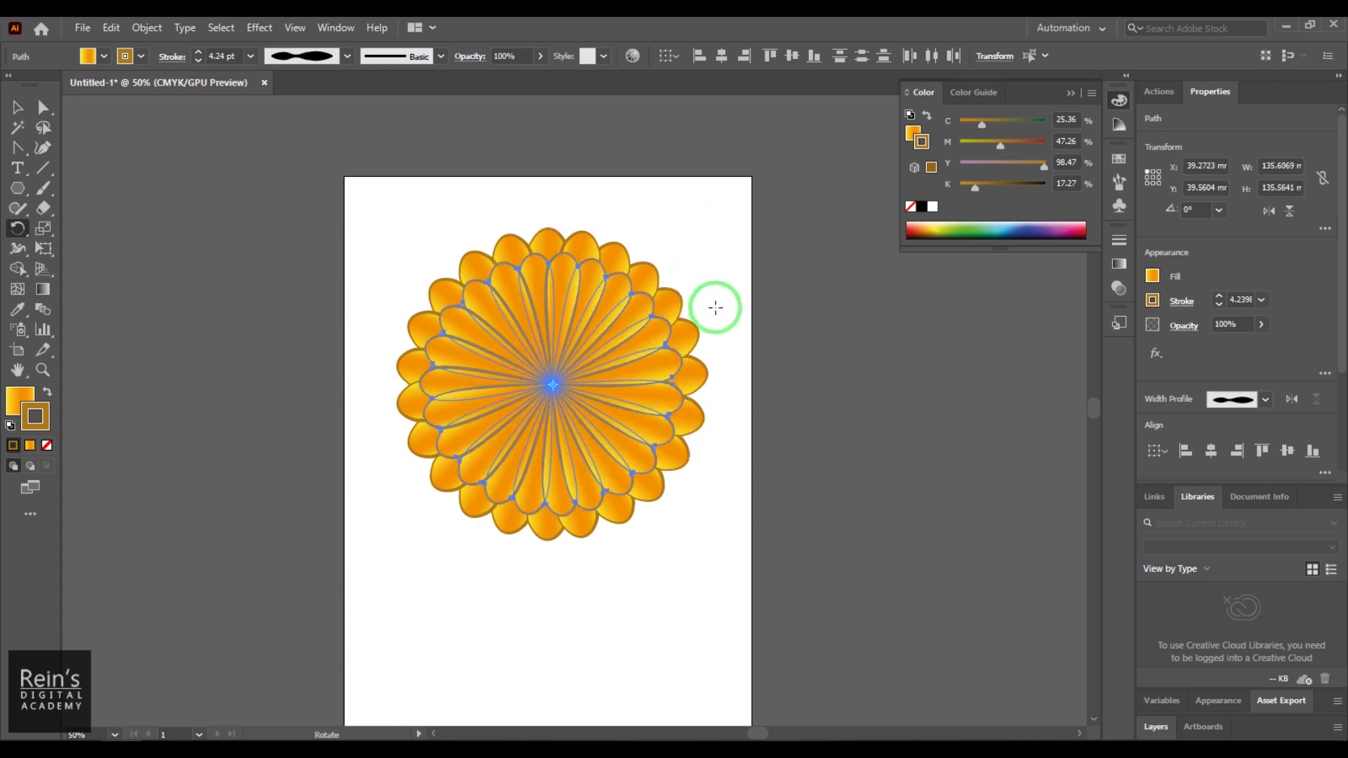
Make a second, smaller copy by scaling the inner petal ring to about 82.9%, and rotate it slightly to stagger the petals.
key(s)
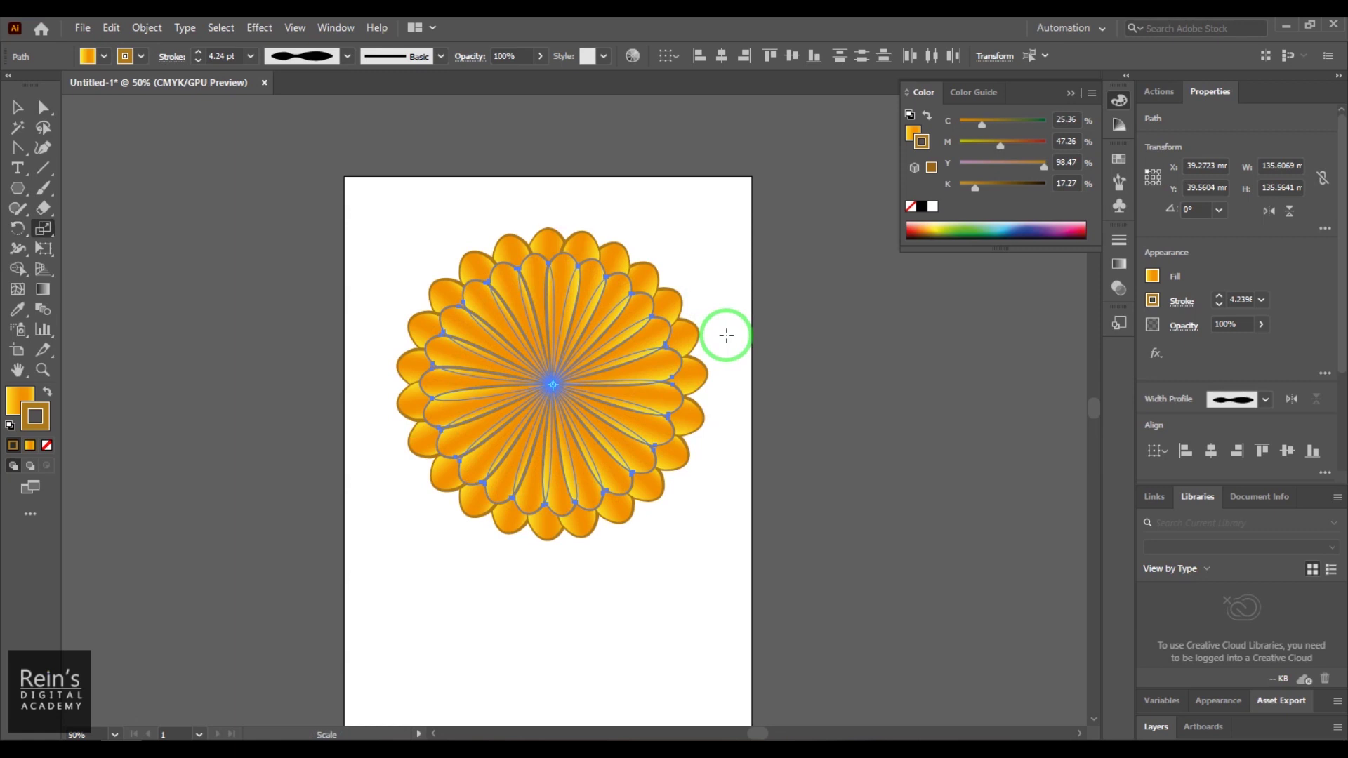
drag(727, 238, 699, 264)
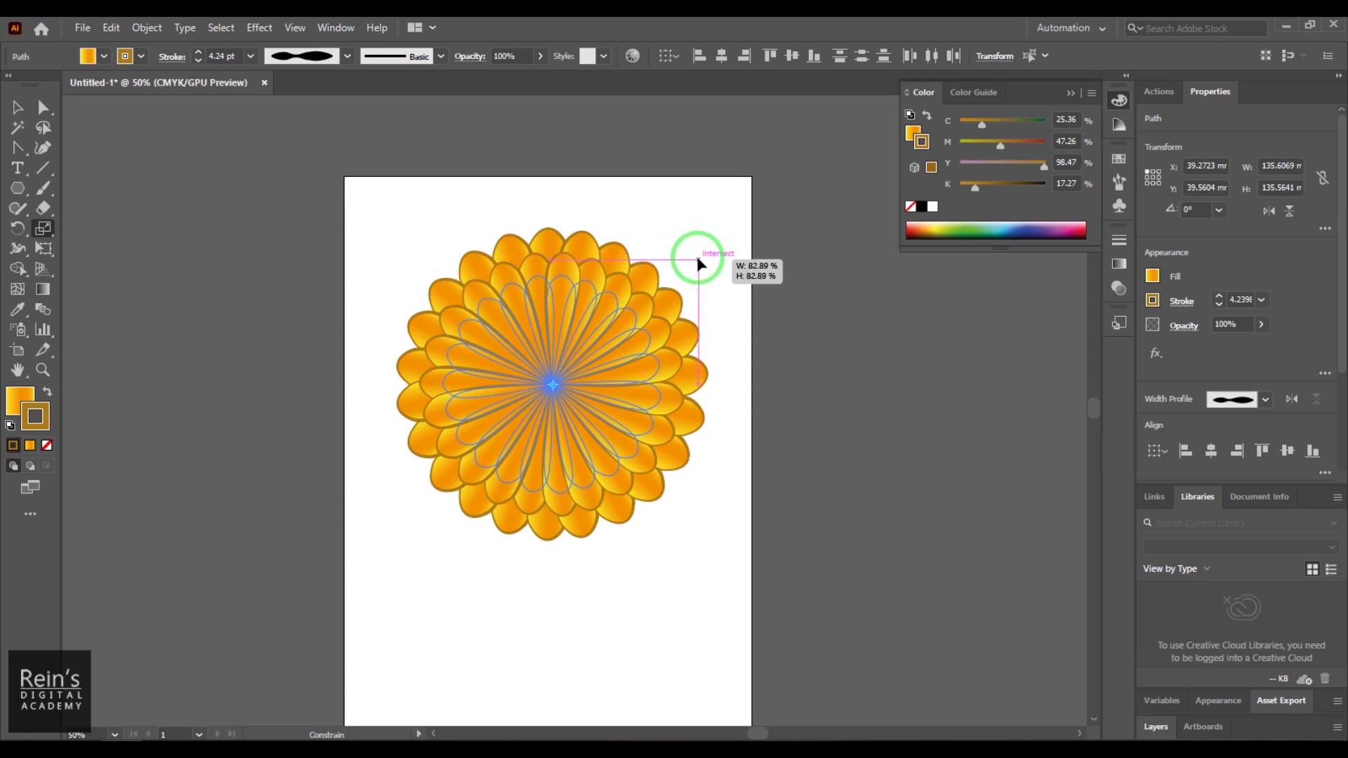
drag(699, 264, 696, 229)
key(r)
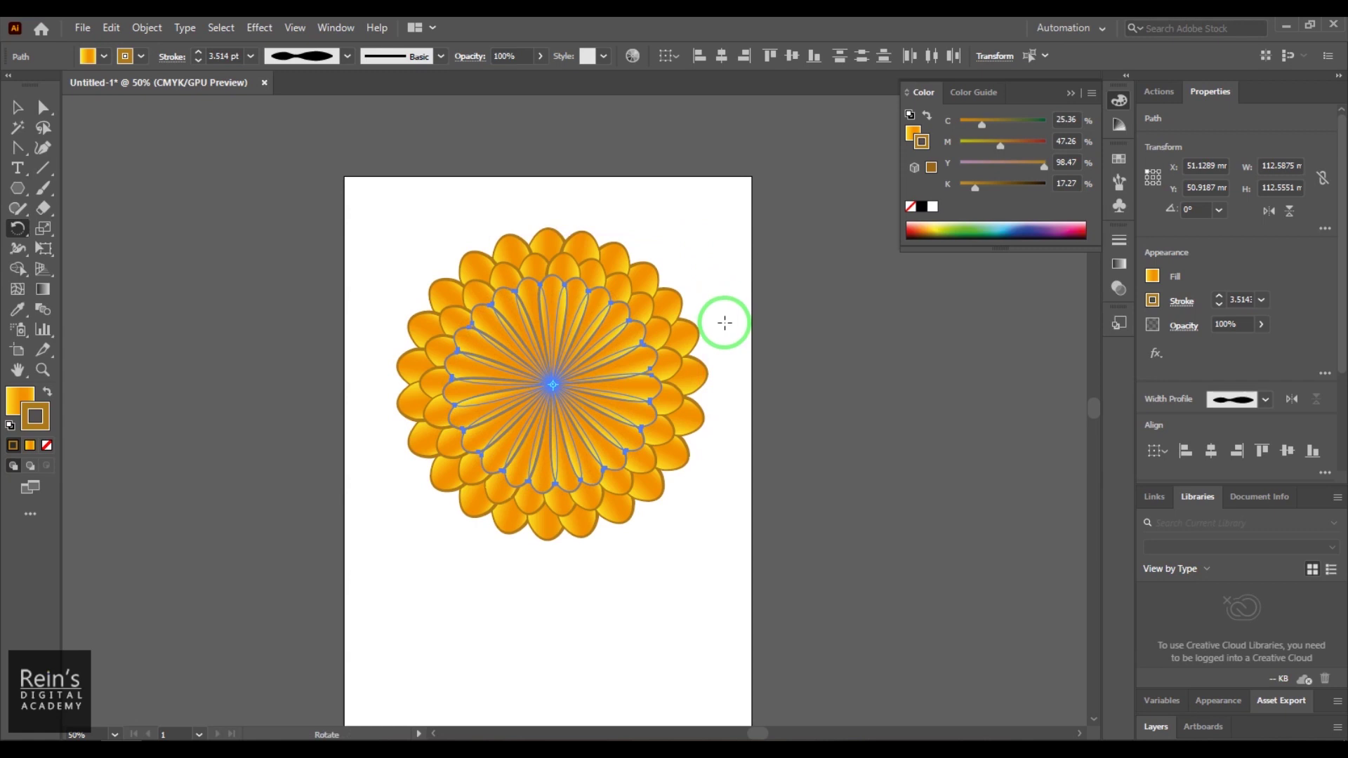
Add a third, still smaller copy of the innermost petal ring, rotate it slightly about the centre and deselect it.
key(s)
drag(725, 322, 692, 223)
key(r)
click(18, 108)
click(576, 581)
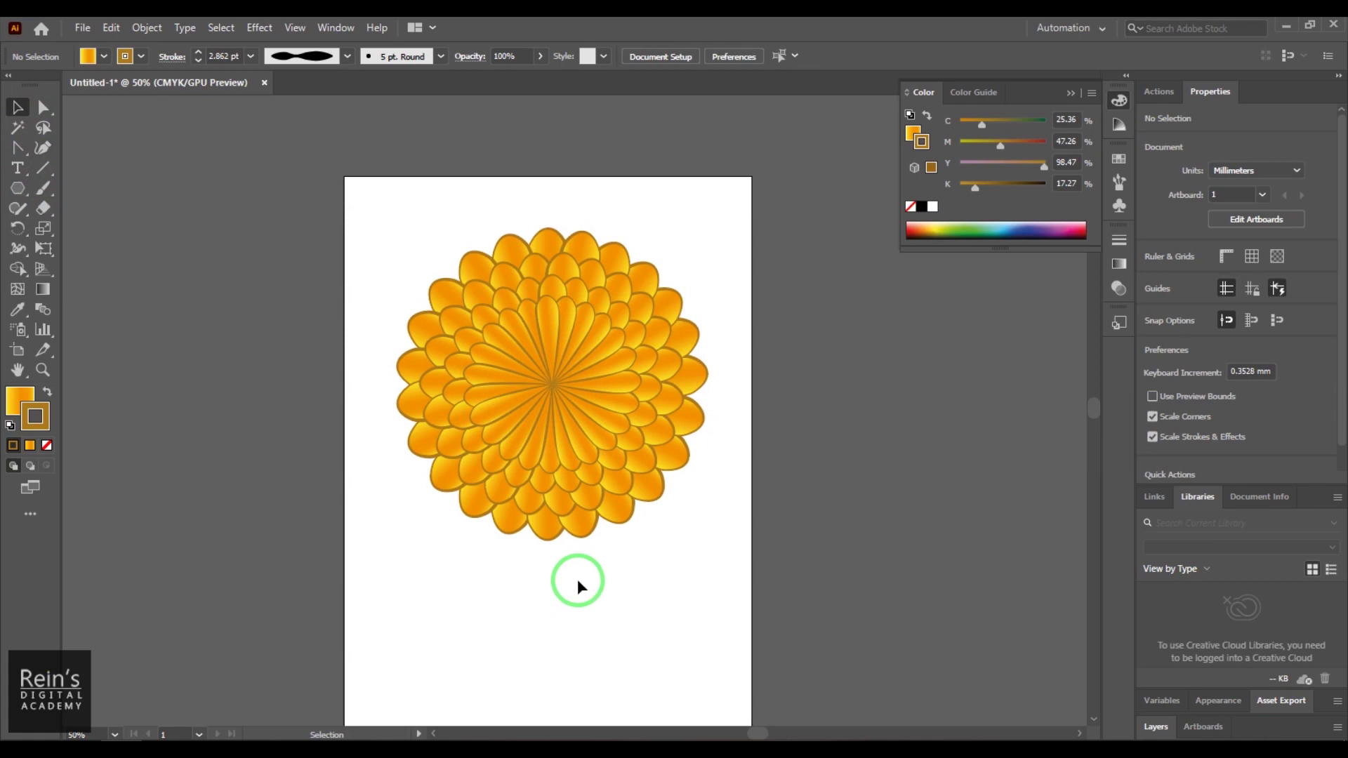
Set the stroke weight of all petals in the layered flower to 0.5 pt and deselect them.
drag(395, 225, 708, 561)
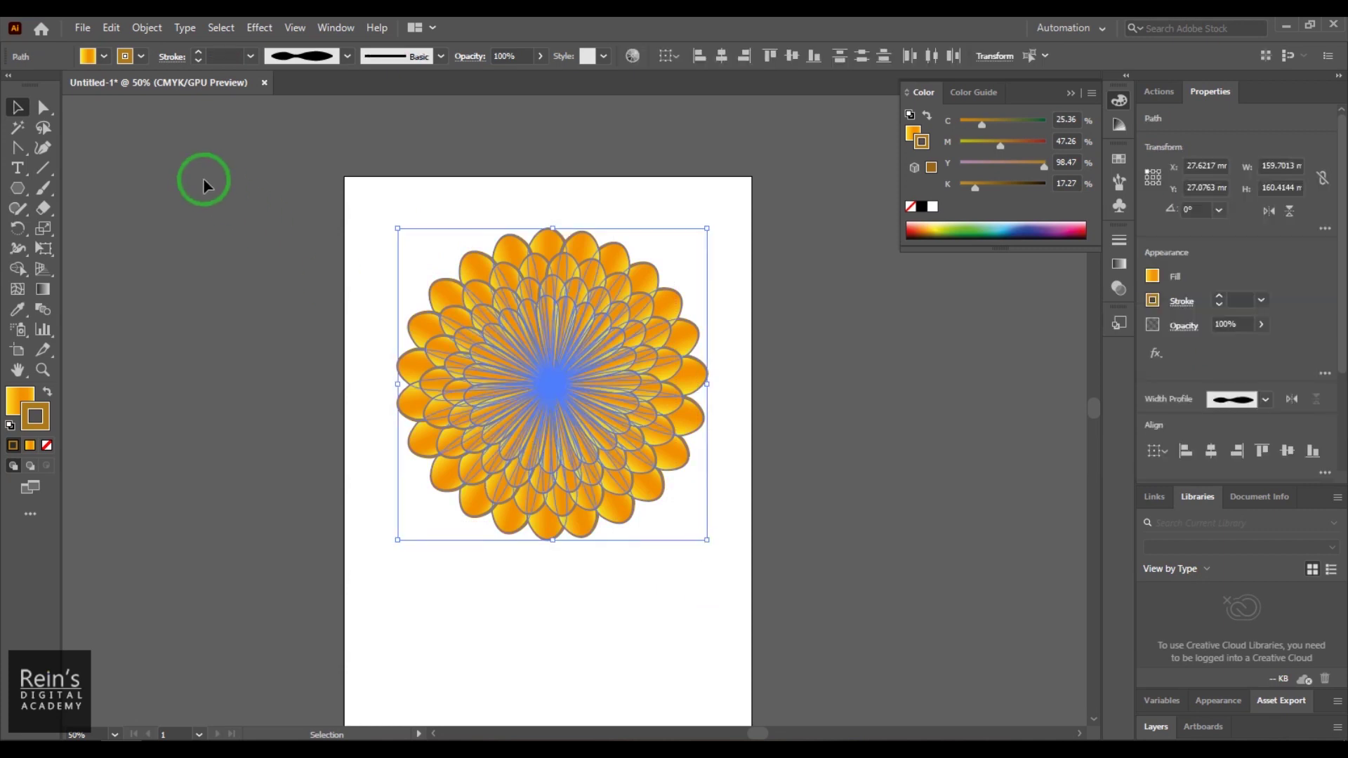
click(220, 55)
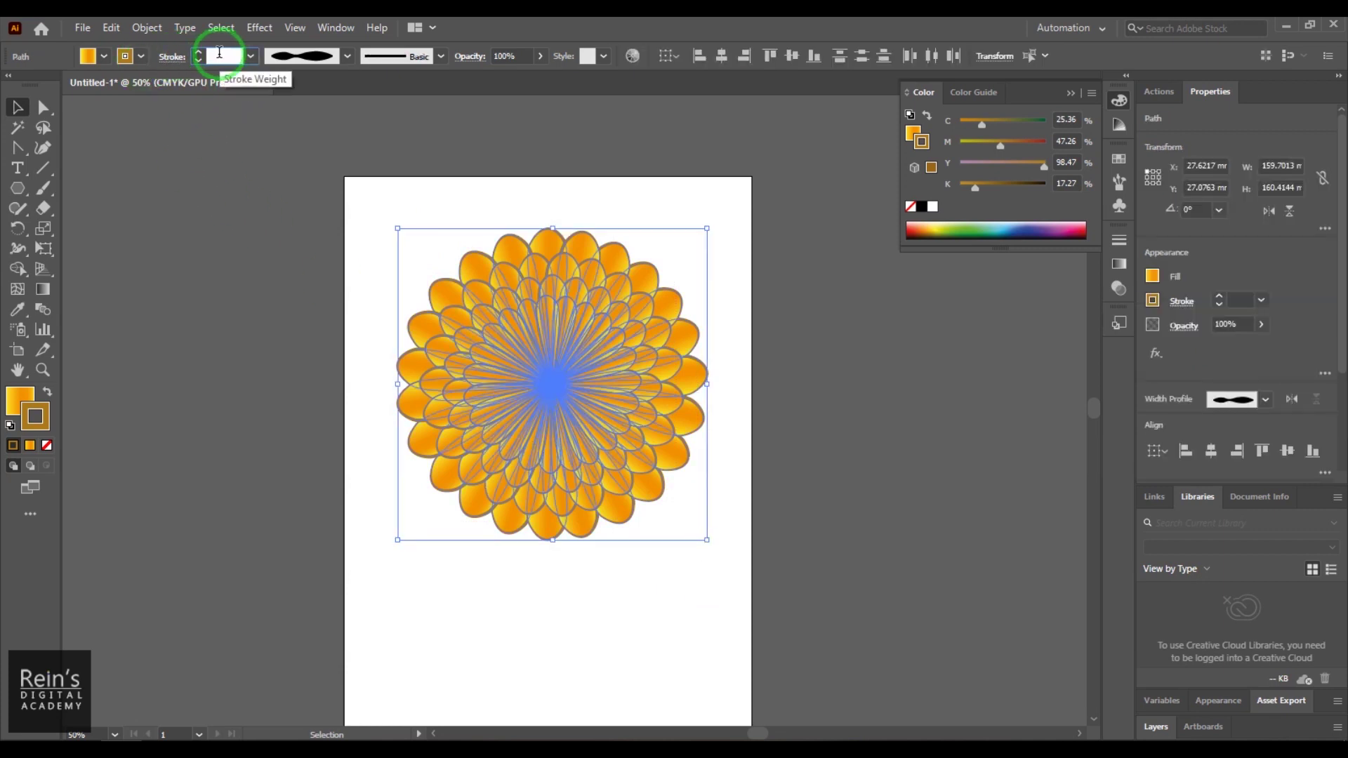
text(0.5)
key(Return)
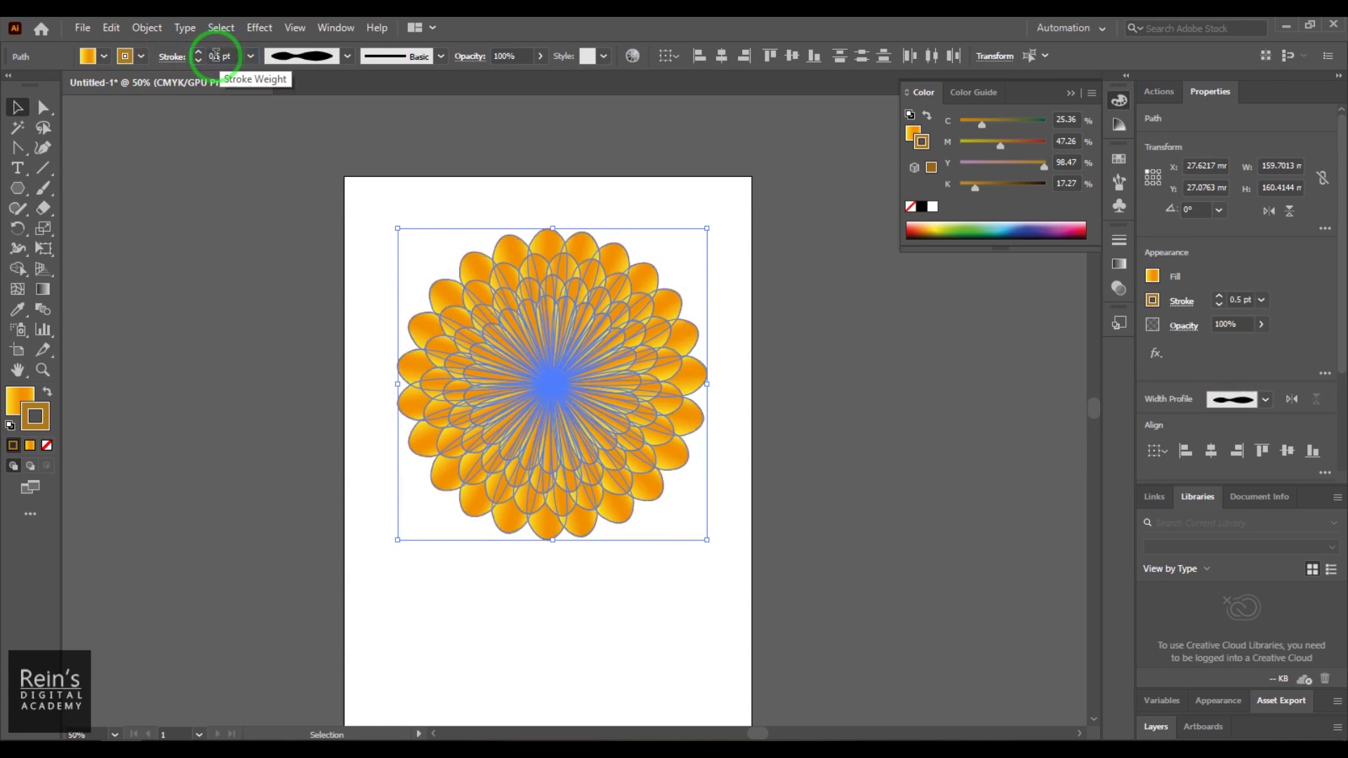
click(507, 683)
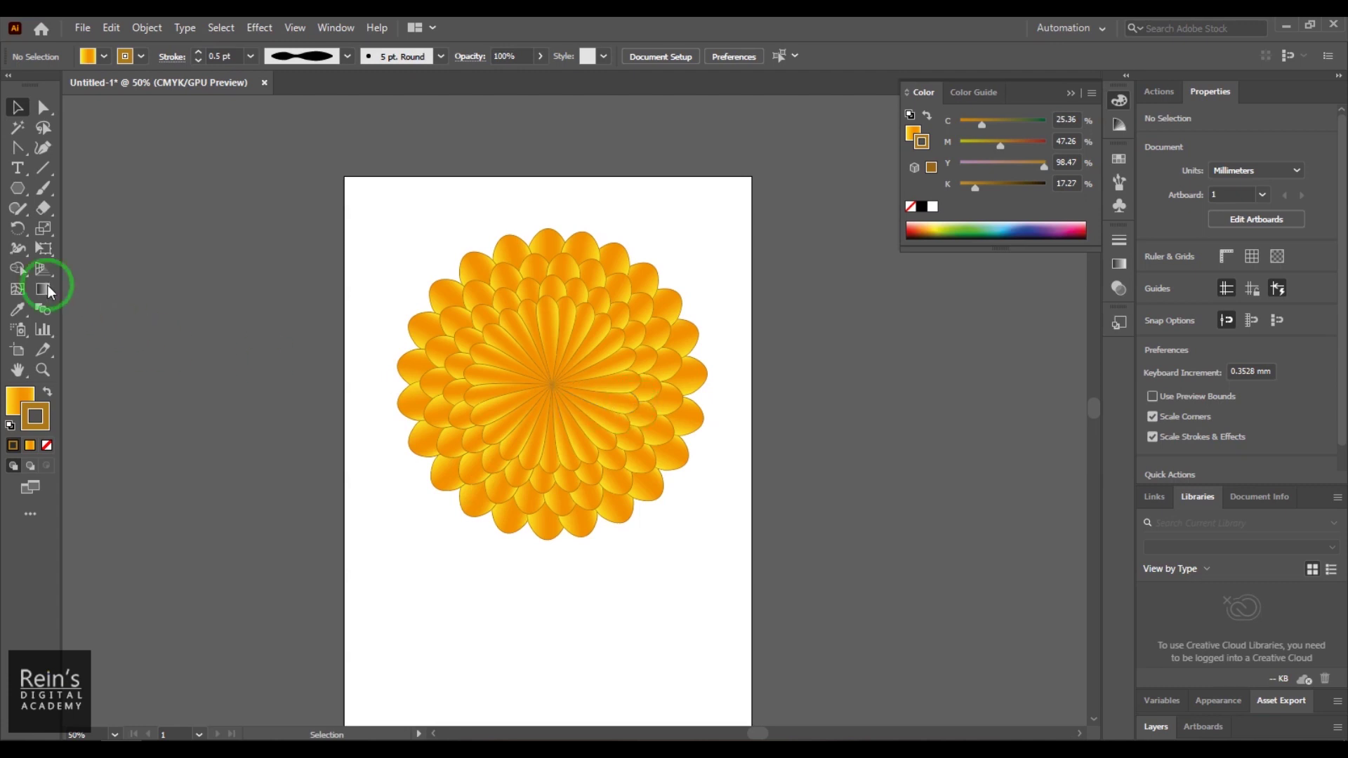
Try shearing the whole layered flower sideways and vertically about its centre with the Shear tool, undoing each attempt.
drag(355, 210, 789, 644)
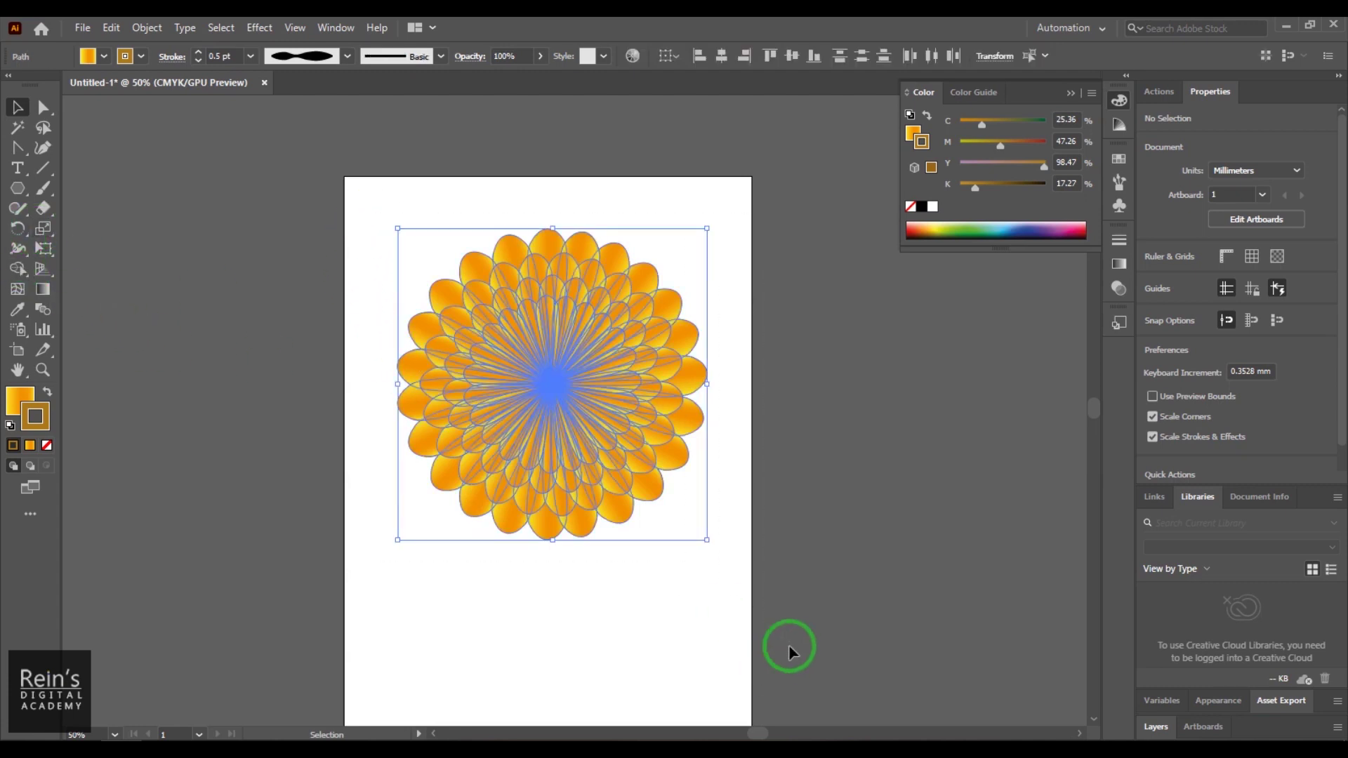
drag(43, 228, 124, 245)
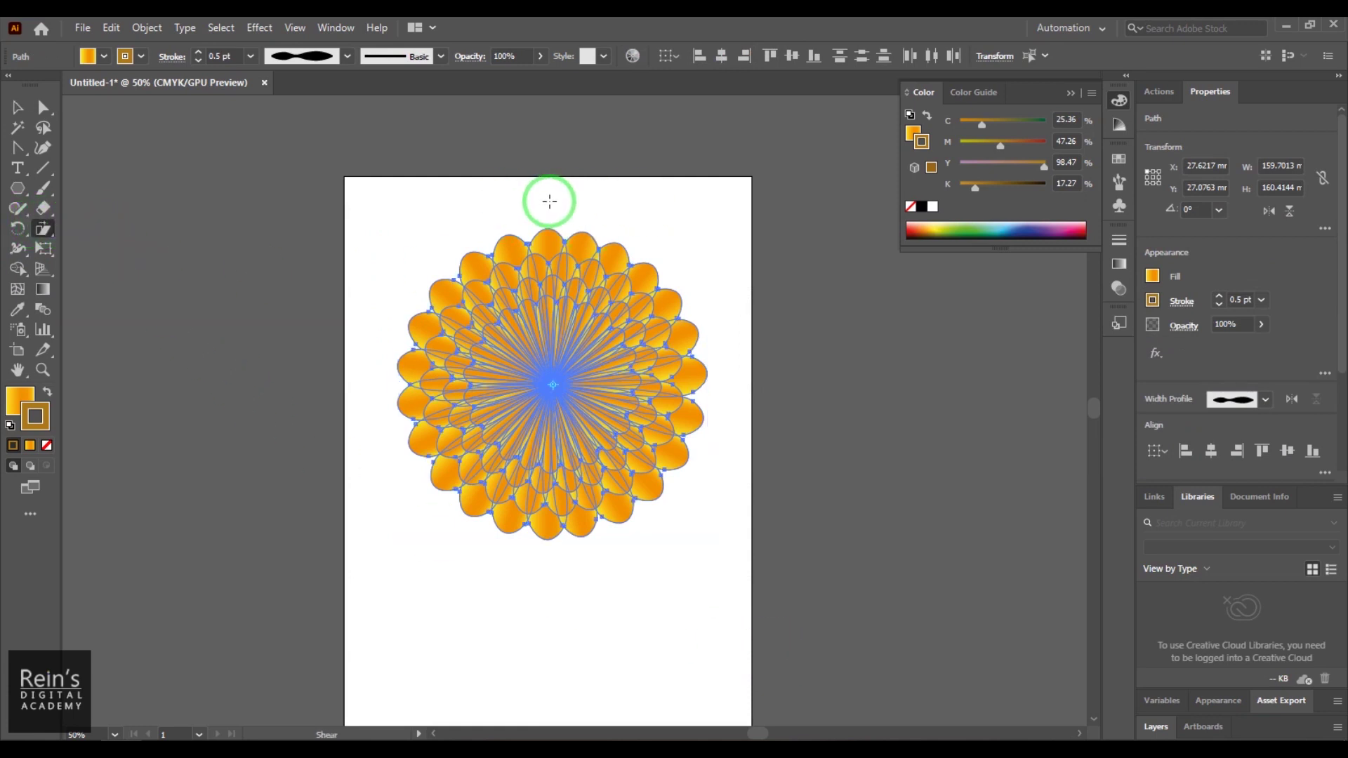
drag(549, 203, 586, 212)
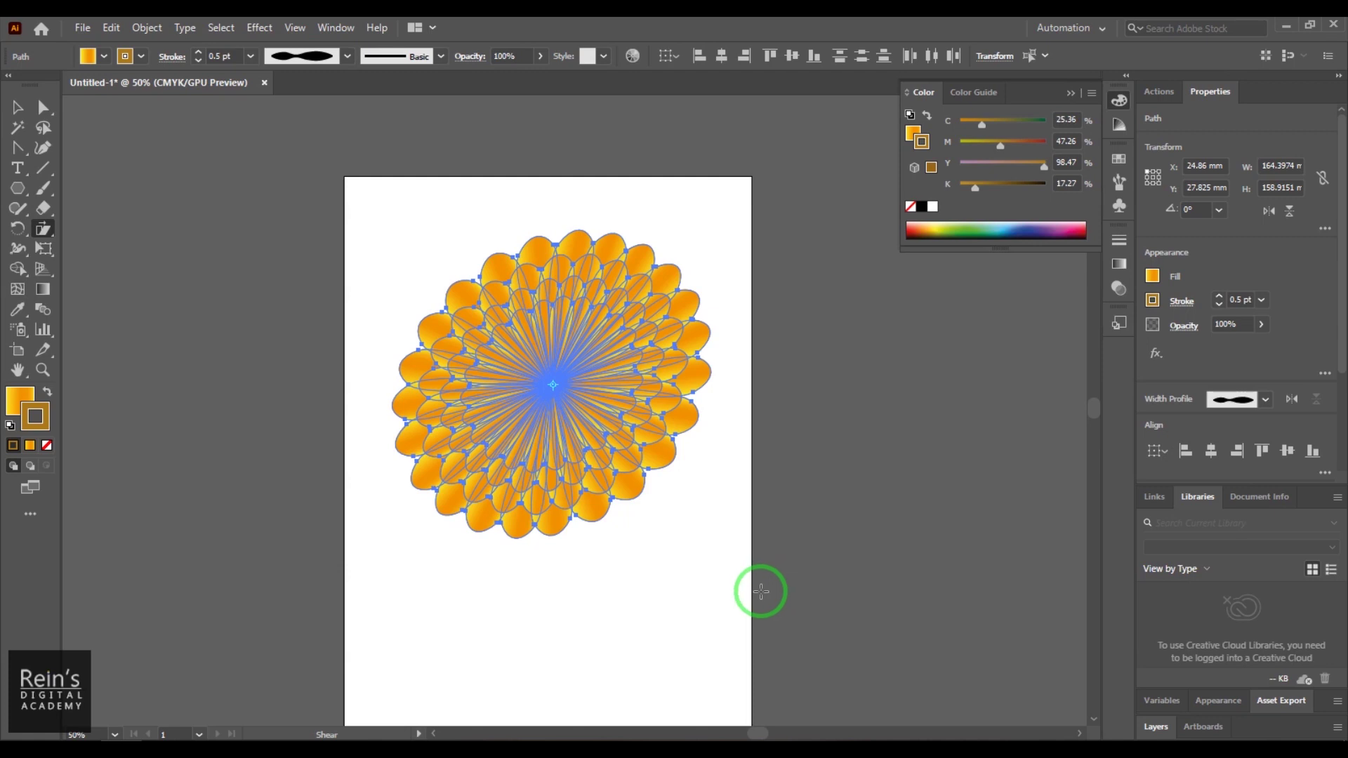
key(ctrl+z)
drag(729, 304, 730, 367)
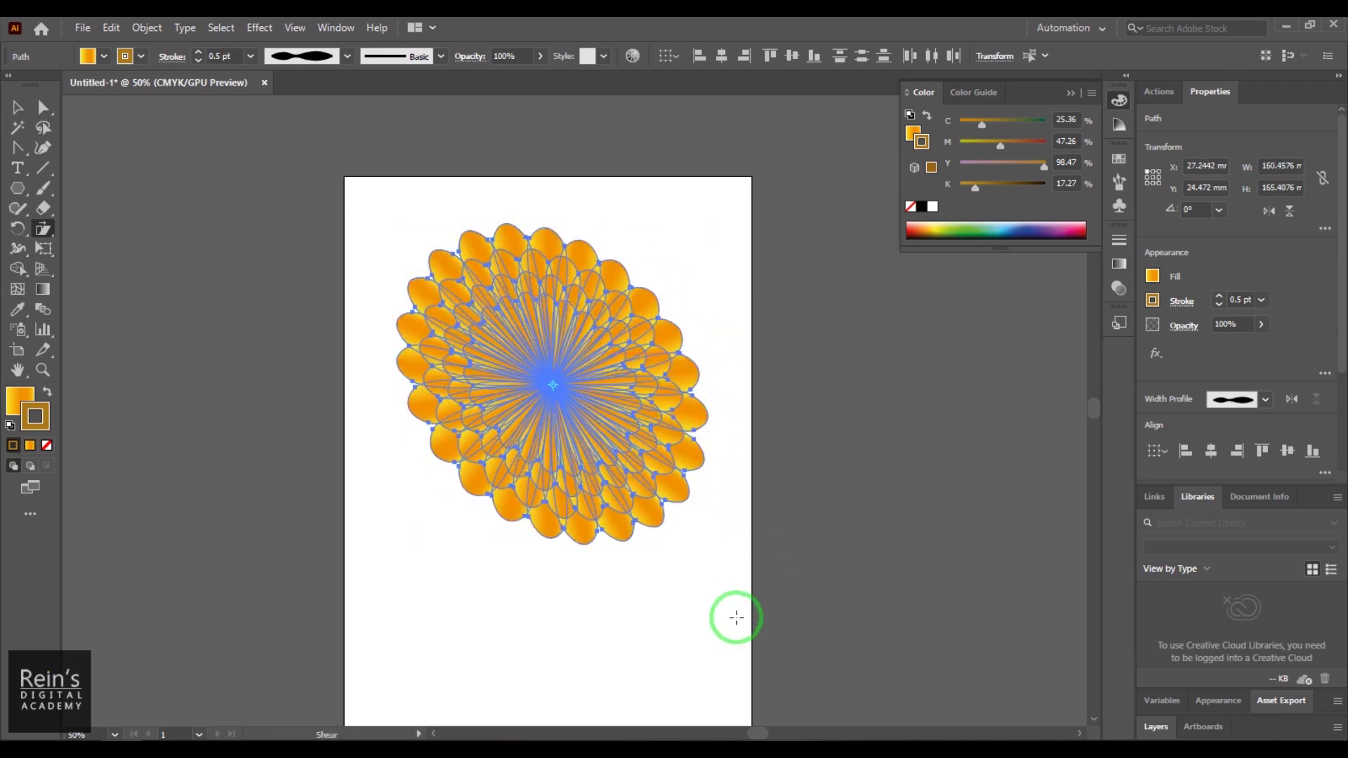
key(ctrl+z)
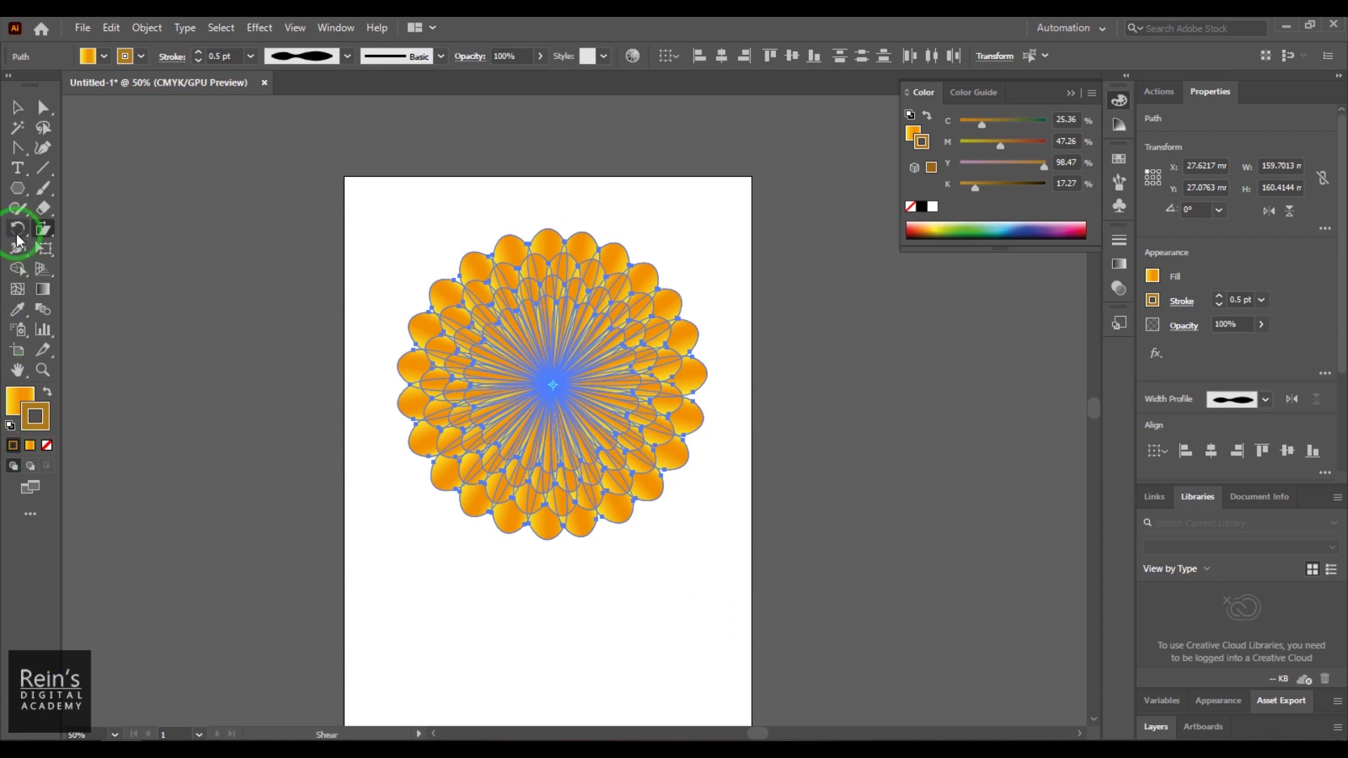
Examine the Rotate and Reflect options for the selected flower, including preview and the angle axis, and cancel without applying them.
double_click(18, 229)
click(561, 413)
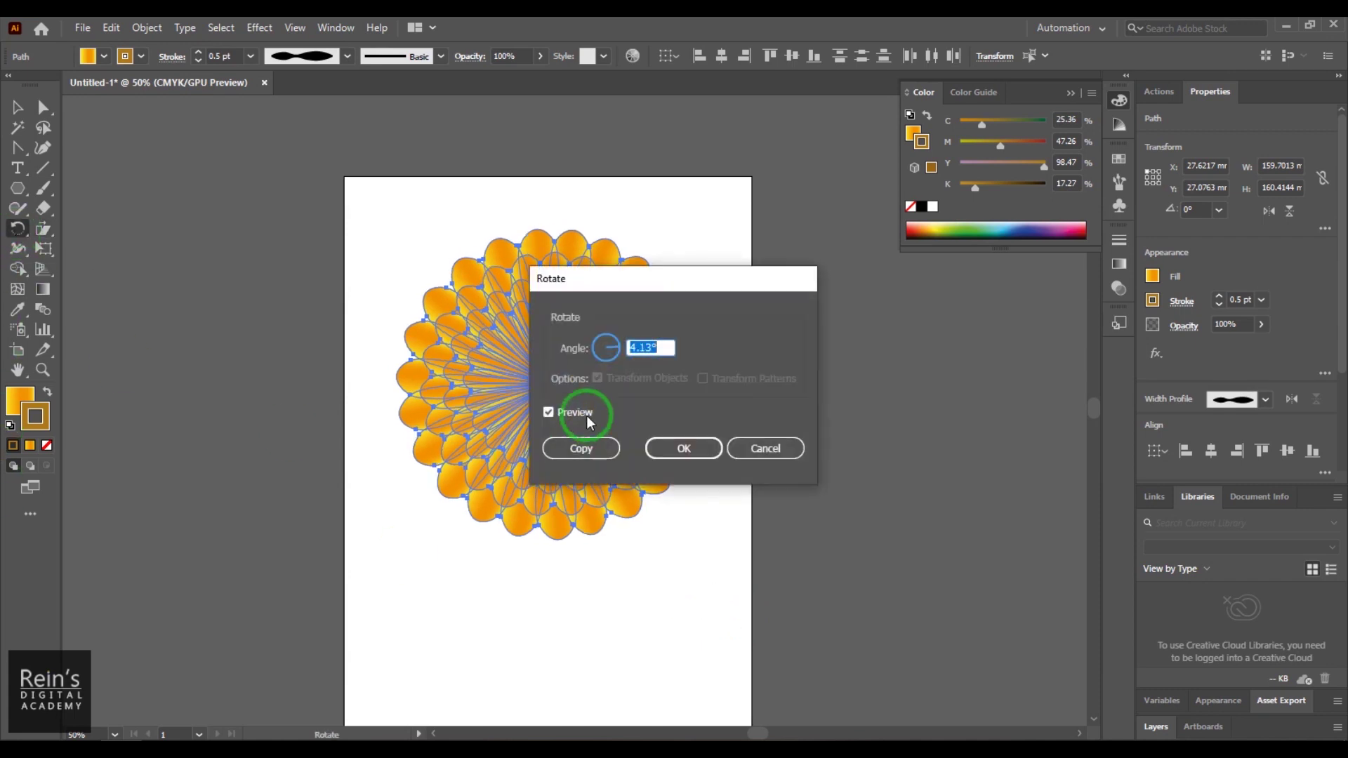
click(753, 448)
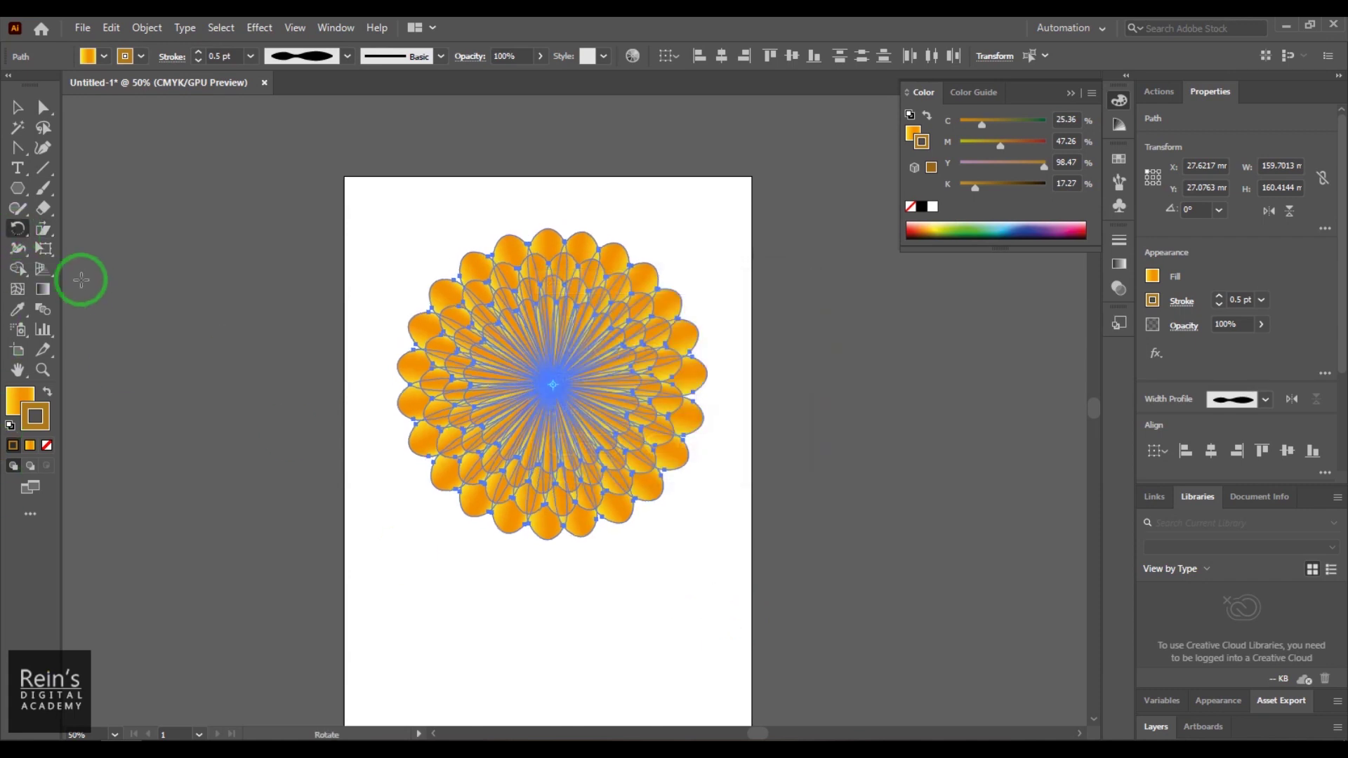
drag(18, 232, 81, 247)
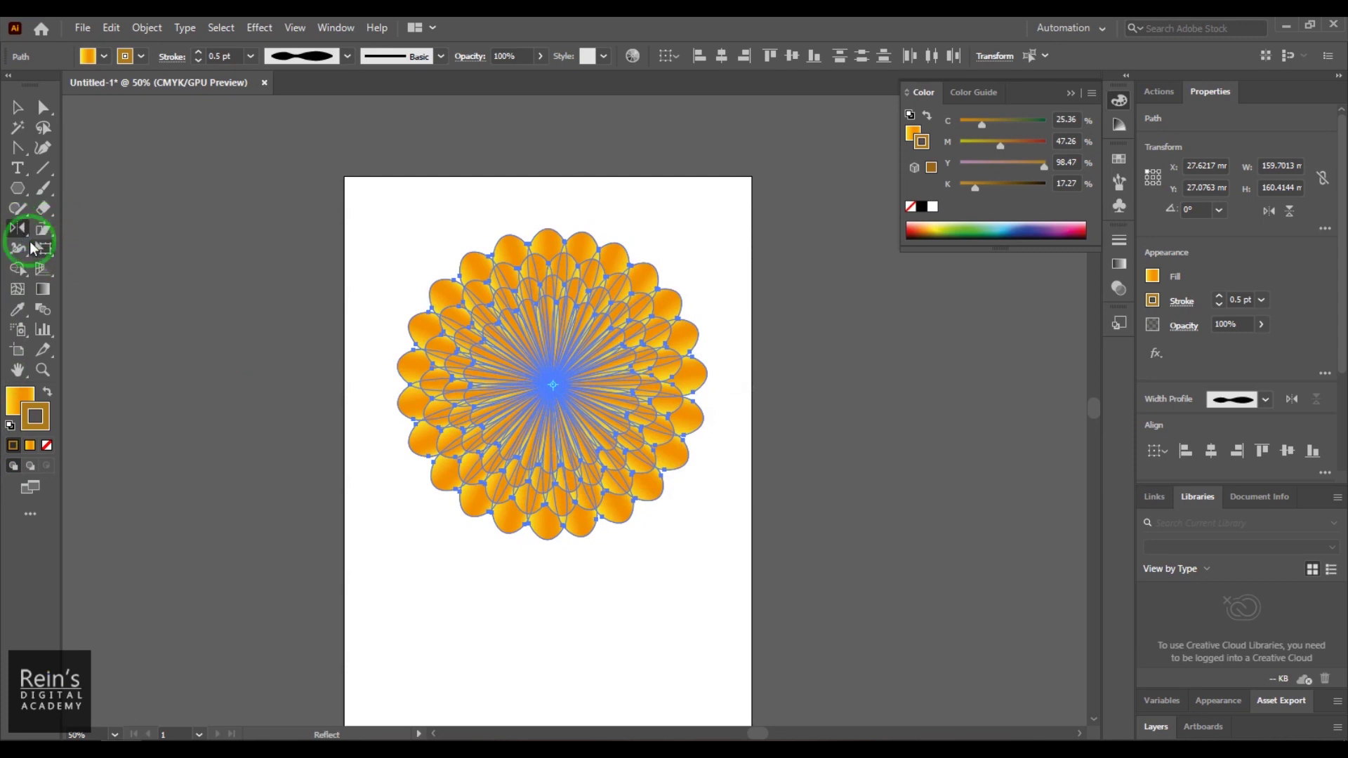
double_click(17, 230)
click(584, 350)
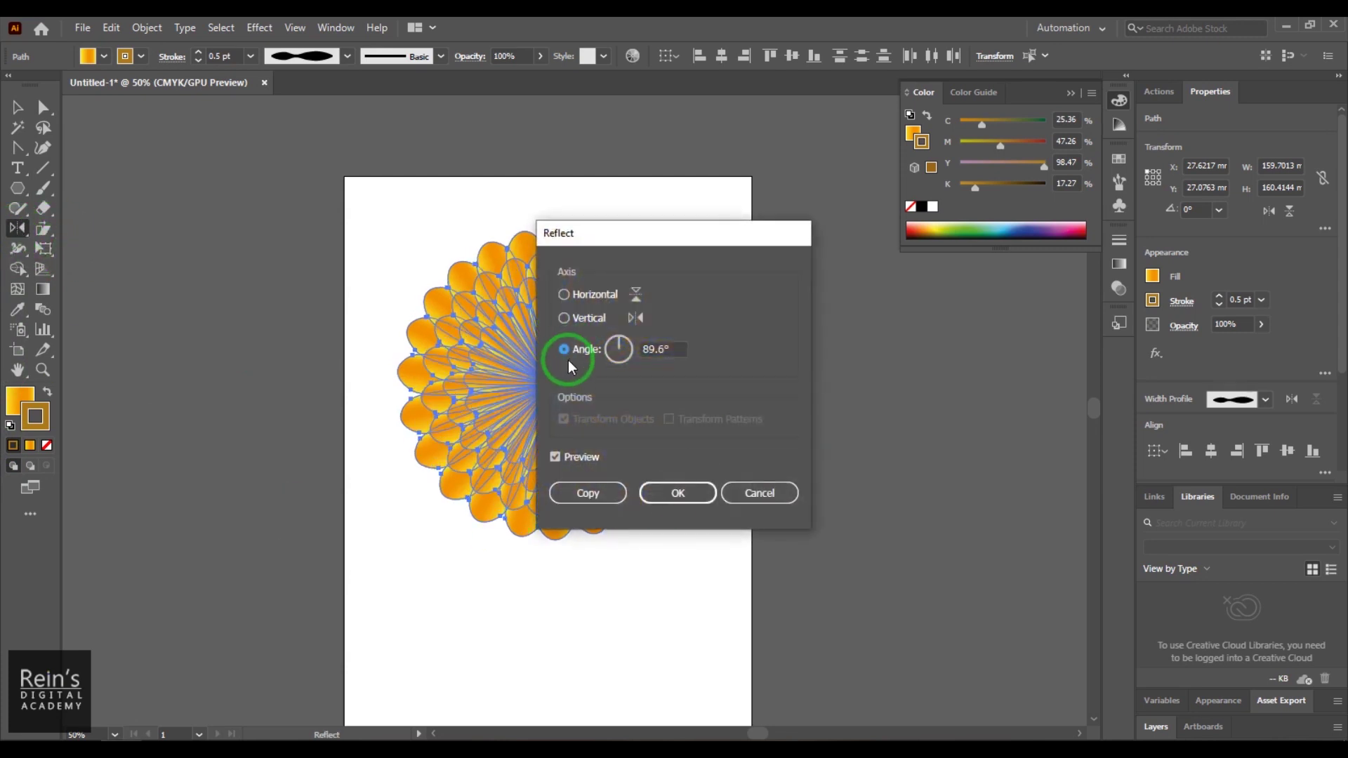
click(748, 492)
Examine the Scale options without applying them and the Shear options, accepting a 0° shear angle on the horizontal axis.
drag(43, 228, 111, 226)
double_click(43, 229)
click(755, 514)
drag(44, 229, 106, 248)
double_click(44, 229)
click(691, 514)
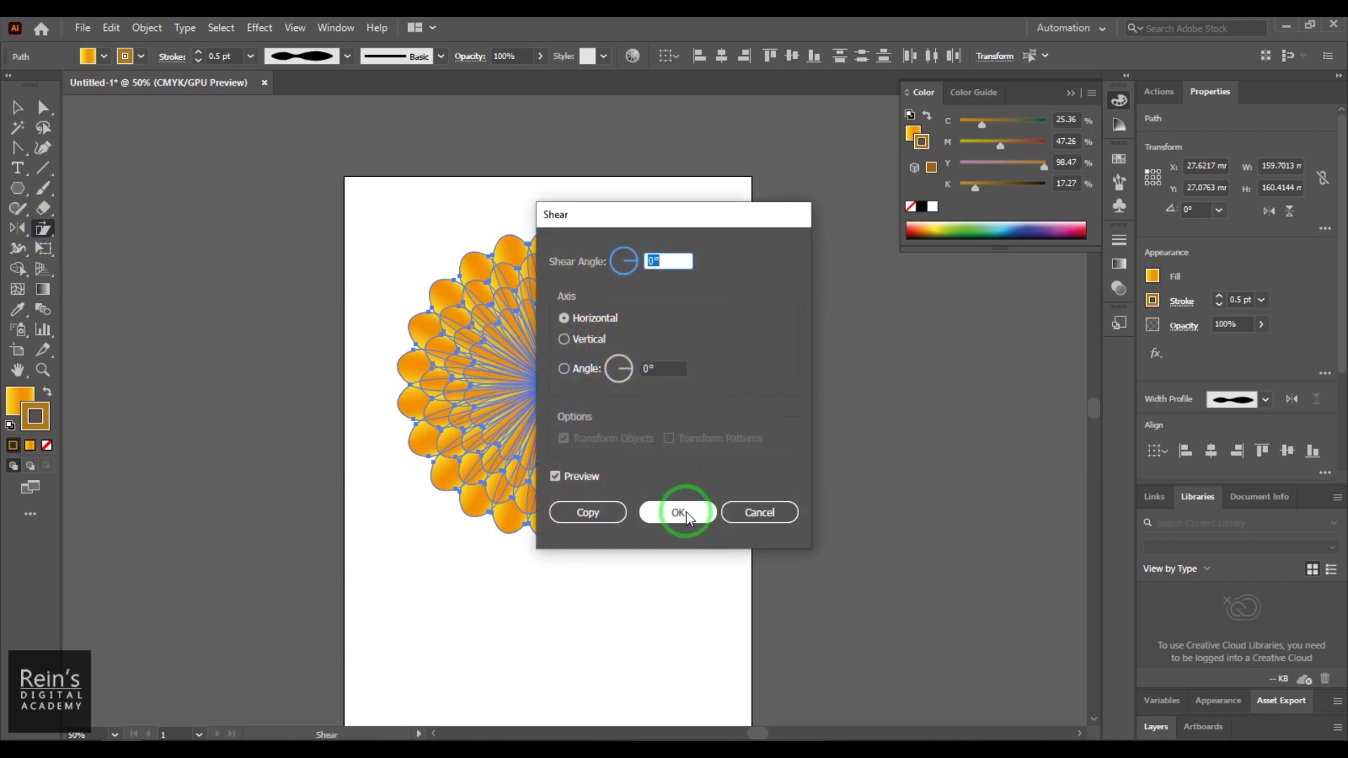
click(685, 512)
Deselect the flower with the Selection tool and reselect all of its petals with a selection rectangle around them.
click(18, 106)
click(430, 384)
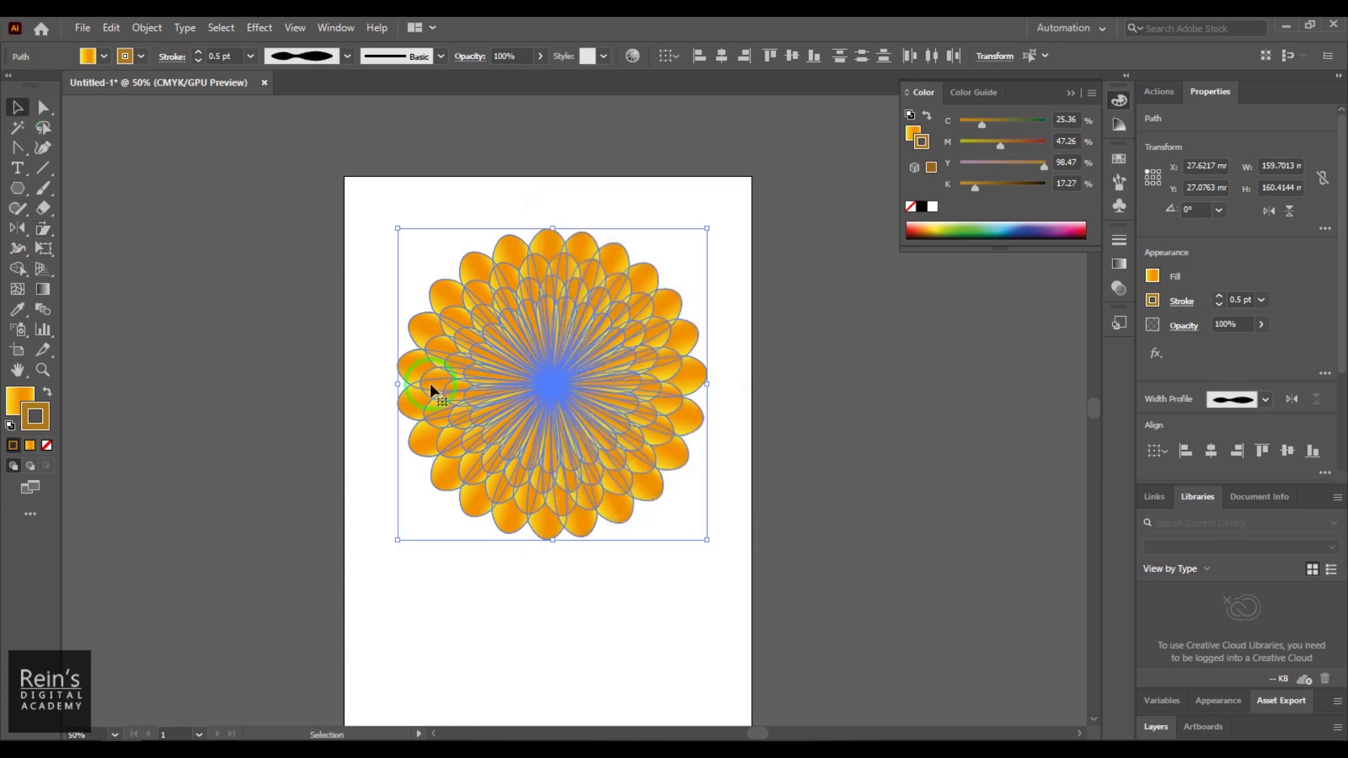
click(349, 414)
drag(373, 222, 701, 577)
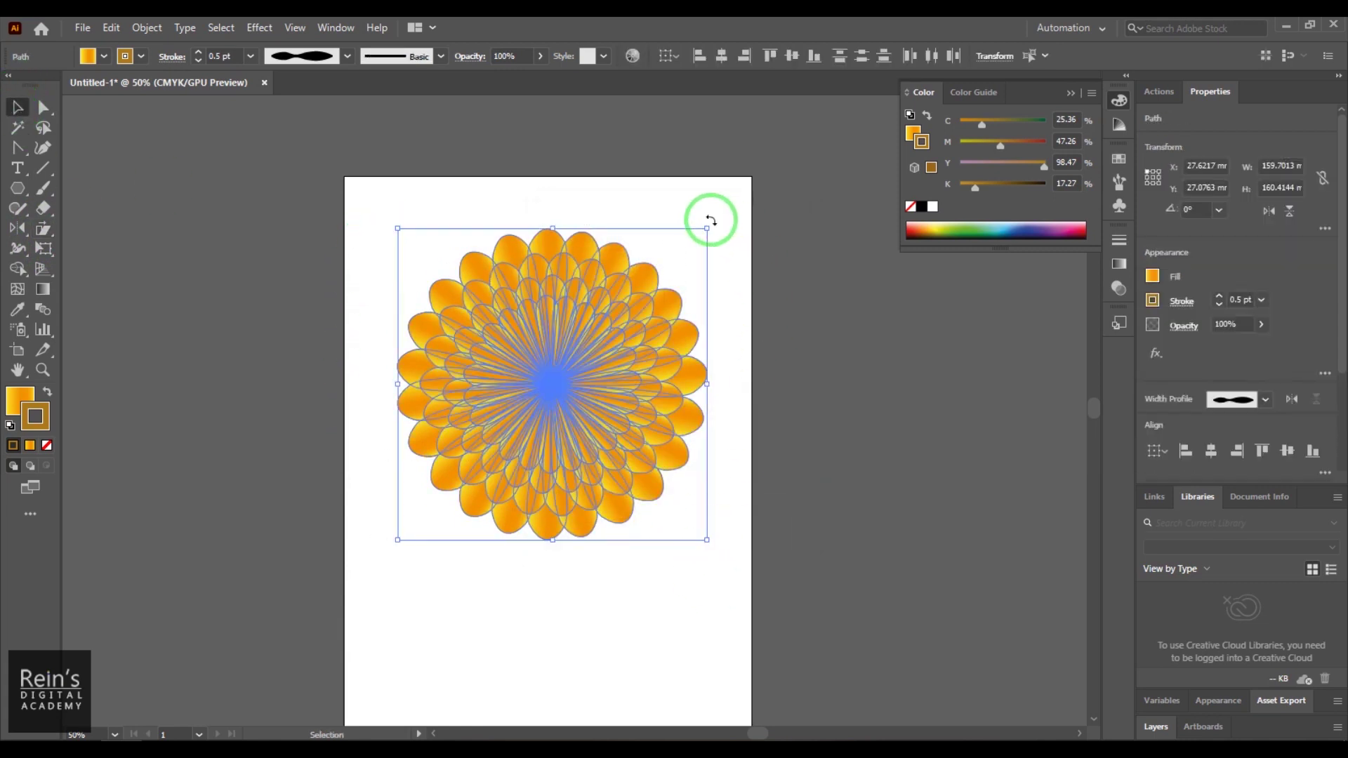